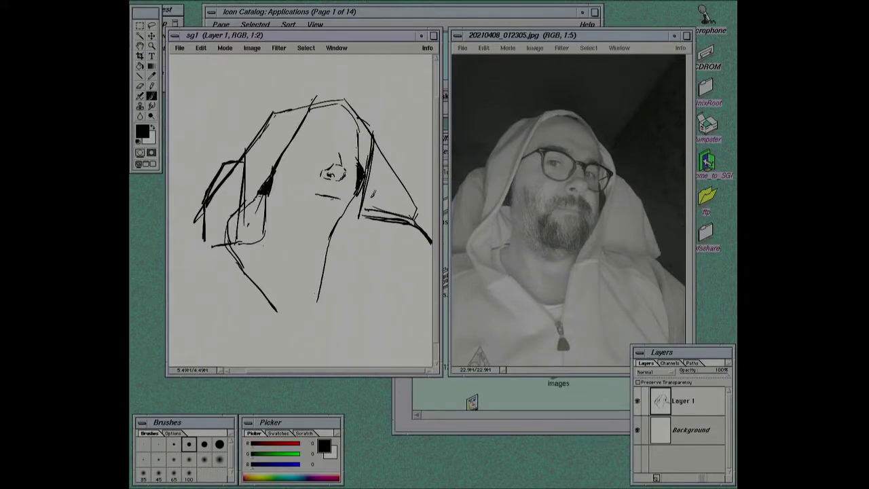
- Draw the nose line and erase part of the right eyeglass lens stroke
mouse_move(341, 146)
left_mouse_down()
mouse_move(323, 167)
mouse_move(305, 157)
mouse_move(301, 140)
mouse_move(359, 144)
mouse_move(370, 151)
mouse_move(364, 164)
left_mouse_up()
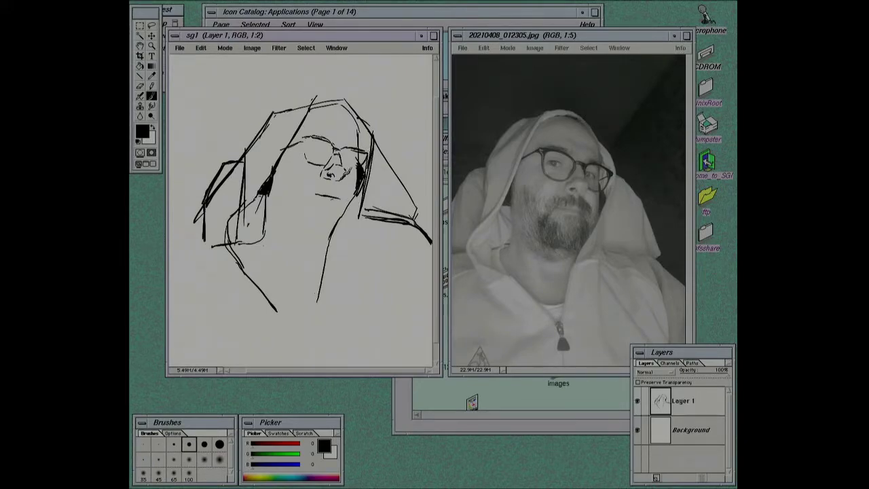
key("e")
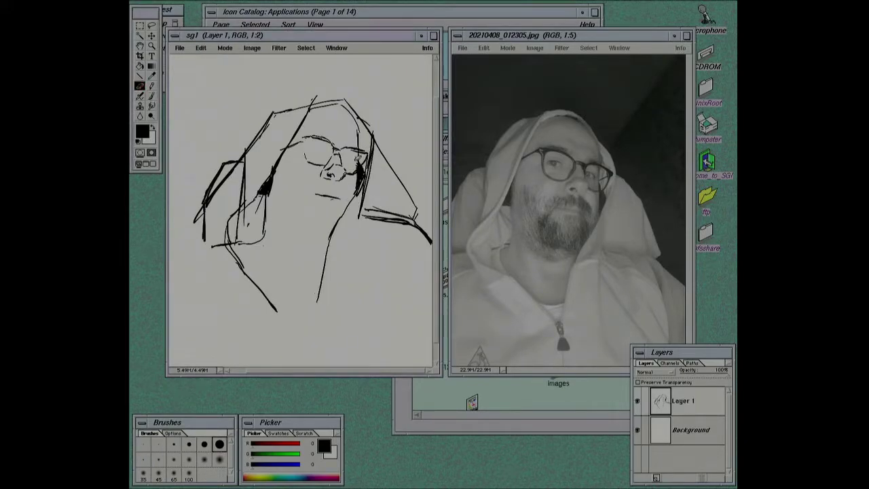
left_click_drag(360, 166, 366, 158)
- Redraw the right lens frame with a small brush and add strokes near the cheek, nose and mouth
left_click(152, 96)
mouse_move(371, 154)
left_mouse_down()
mouse_move(341, 148)
mouse_move(371, 155)
mouse_move(364, 171)
left_mouse_up()
left_click_drag(280, 167, 275, 173)
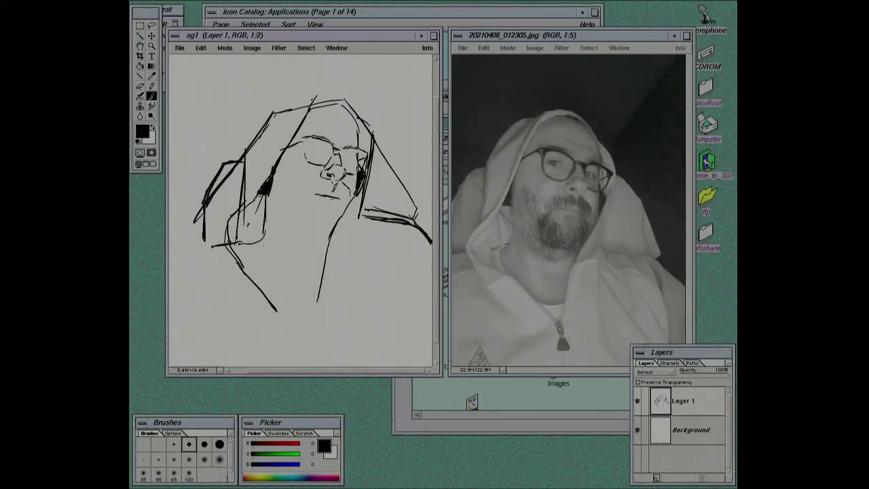
left_click_drag(337, 188, 343, 195)
- Sketch the mouth, moustache, beard and neck lines with a small brush
key("e")
left_click(152, 95)
mouse_move(325, 169)
left_mouse_down()
mouse_move(317, 183)
mouse_move(299, 186)
mouse_move(314, 195)
left_mouse_up()
left_click_drag(343, 188, 333, 196)
mouse_move(332, 197)
left_mouse_down()
mouse_move(309, 208)
mouse_move(310, 227)
left_mouse_up()
left_click_drag(343, 197, 342, 218)
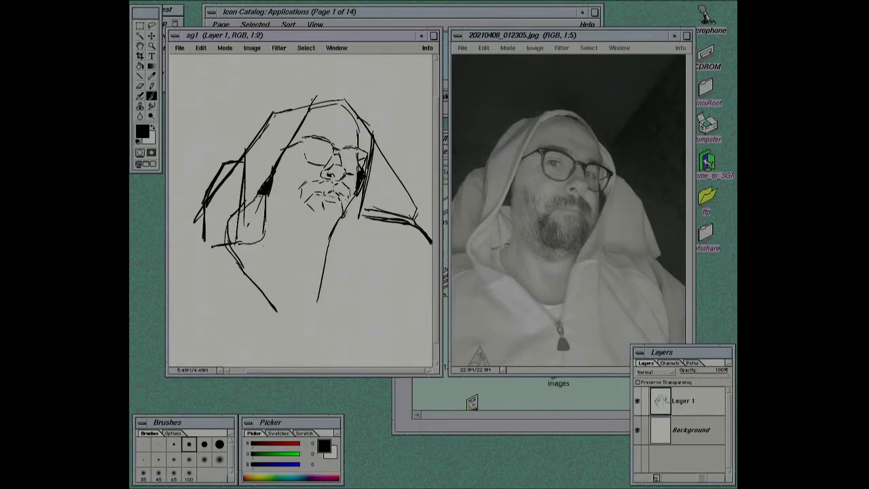
mouse_move(269, 216)
left_mouse_down()
mouse_move(274, 264)
mouse_move(334, 251)
mouse_move(295, 218)
mouse_move(300, 204)
mouse_move(295, 237)
mouse_move(327, 246)
mouse_move(316, 232)
left_mouse_up()
- Erase stray marks around the neck and add strokes around the mouth and chin
key("e")
key("y")
mouse_move(306, 198)
left_mouse_down()
mouse_move(327, 231)
mouse_move(319, 230)
mouse_move(334, 224)
mouse_move(330, 245)
left_mouse_up()
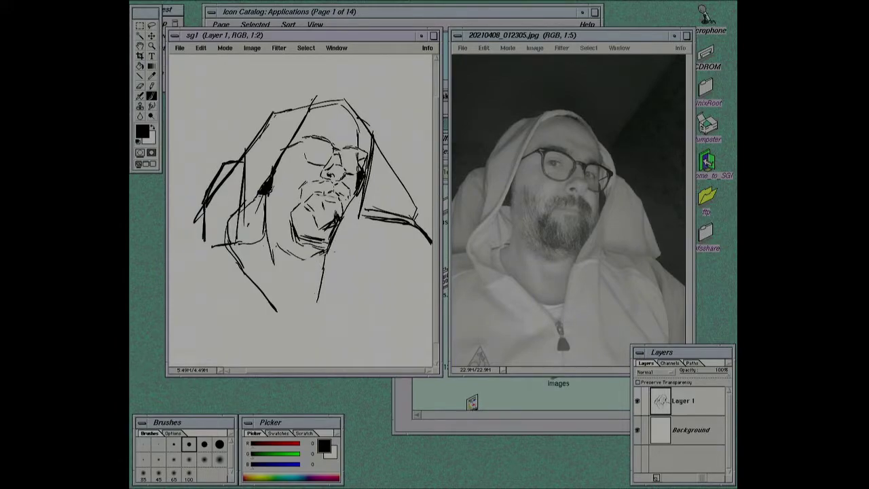
- Hatch shading onto the left cheek and darken the glasses rims
left_click_drag(280, 178, 281, 195)
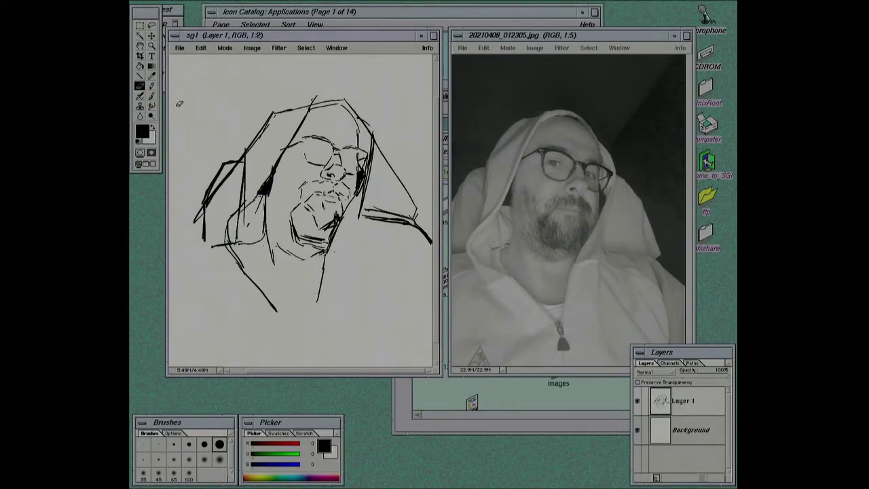
left_click_drag(292, 175, 281, 197)
mouse_move(282, 182)
left_mouse_down()
mouse_move(277, 197)
mouse_move(285, 200)
left_mouse_up()
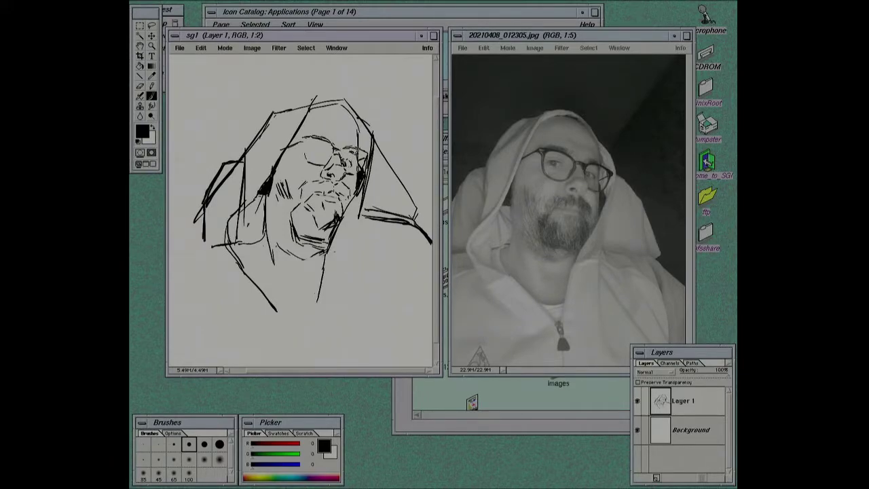
left_click_drag(342, 145, 370, 156)
mouse_move(303, 152)
left_mouse_down()
mouse_move(311, 163)
mouse_move(303, 162)
left_mouse_up()
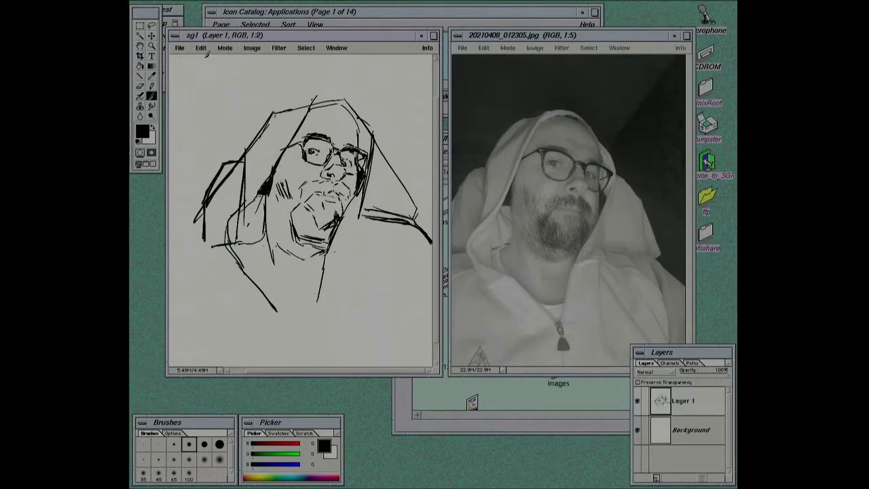
- Hatch more shading on the left cheek, below the chin and along the left jaw
left_click(201, 47)
left_click(139, 87)
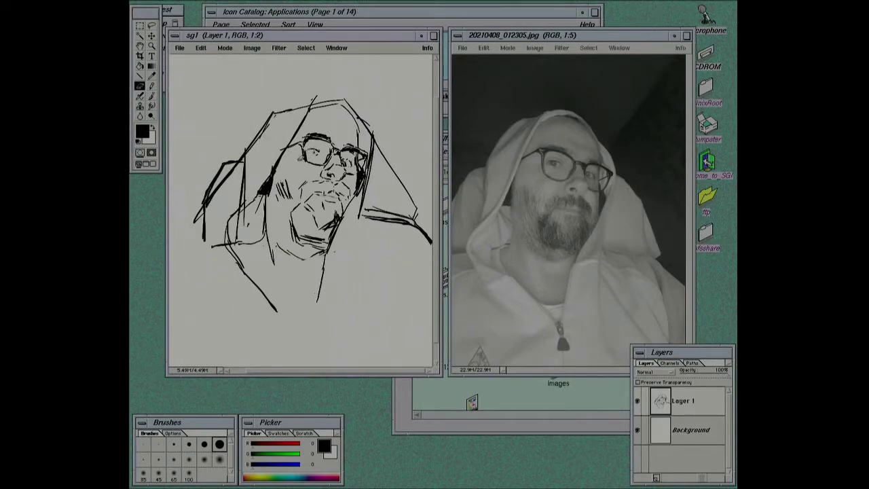
left_click(151, 96)
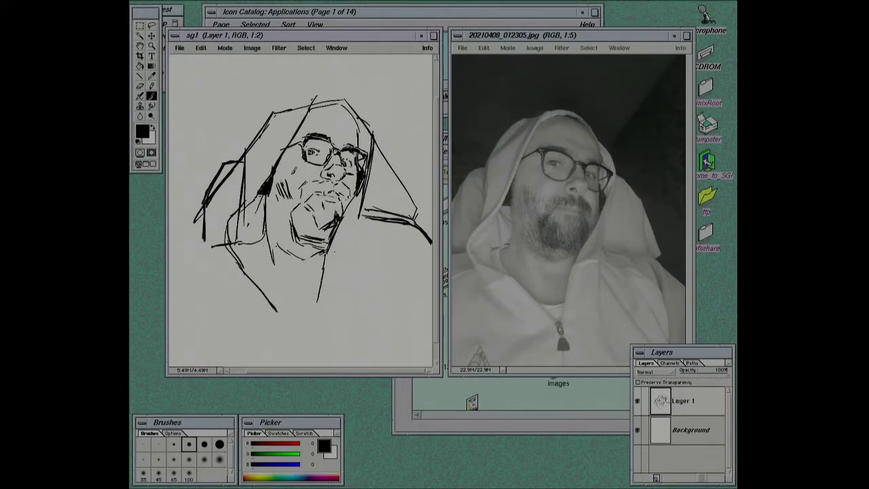
left_click_drag(298, 164, 291, 187)
left_click_drag(320, 293, 307, 312)
mouse_move(257, 254)
left_mouse_down()
mouse_move(251, 266)
mouse_move(224, 244)
mouse_move(300, 311)
mouse_move(316, 314)
mouse_move(318, 356)
left_mouse_up()
left_click_drag(198, 228, 197, 233)
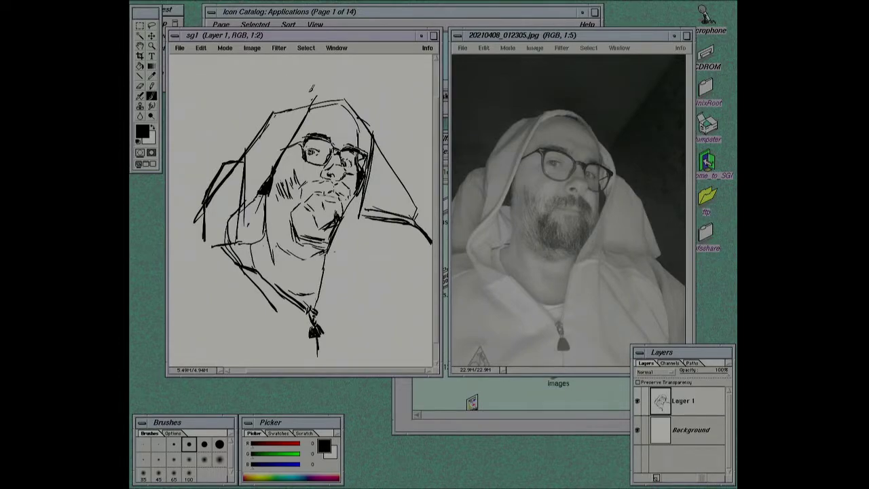
- Redraw the hood's upper-left and inner edges and extend its right side downward
left_click_drag(309, 101, 276, 154)
left_click_drag(296, 110, 256, 151)
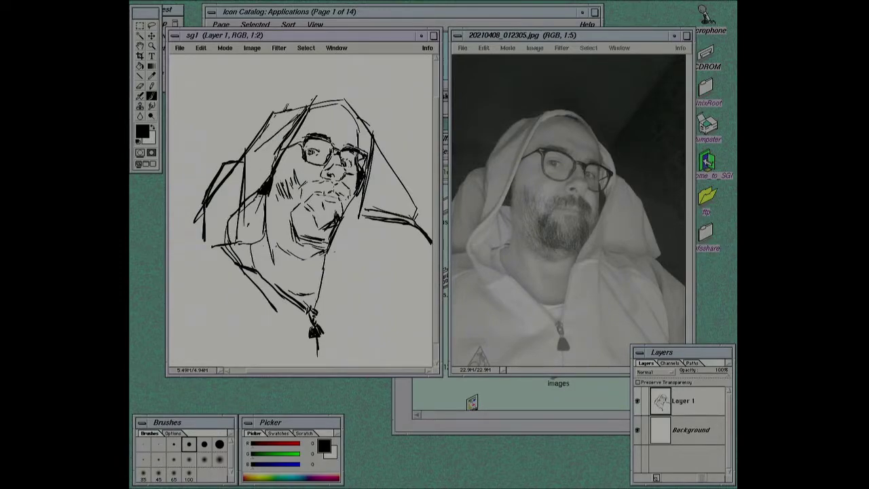
left_click_drag(288, 105, 257, 148)
left_click_drag(359, 215, 375, 319)
scroll(367, 271, "down", 1)
mouse_move(363, 234)
left_mouse_down()
mouse_move(415, 296)
mouse_move(410, 219)
mouse_move(406, 253)
left_mouse_up()
mouse_move(405, 210)
left_mouse_down()
mouse_move(425, 217)
mouse_move(435, 258)
left_mouse_up()
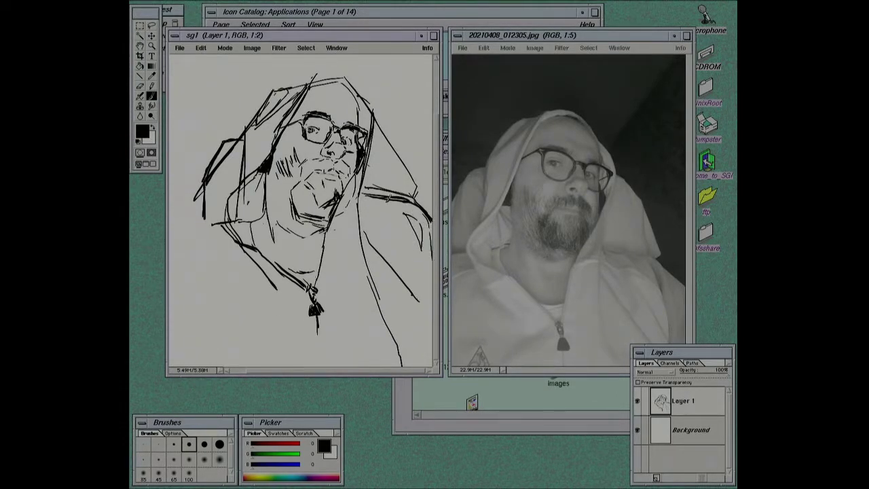
scroll(408, 271, "up", 1)
scroll(407, 272, "up", 1)
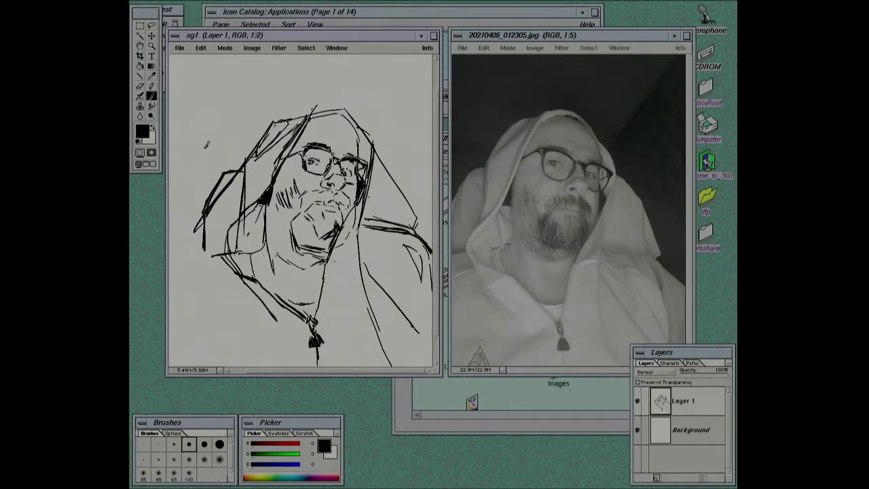
- Flip the image horizontally and then flip it back to its original orientation
left_click(251, 47)
mouse_move(272, 116)
left_click(307, 117)
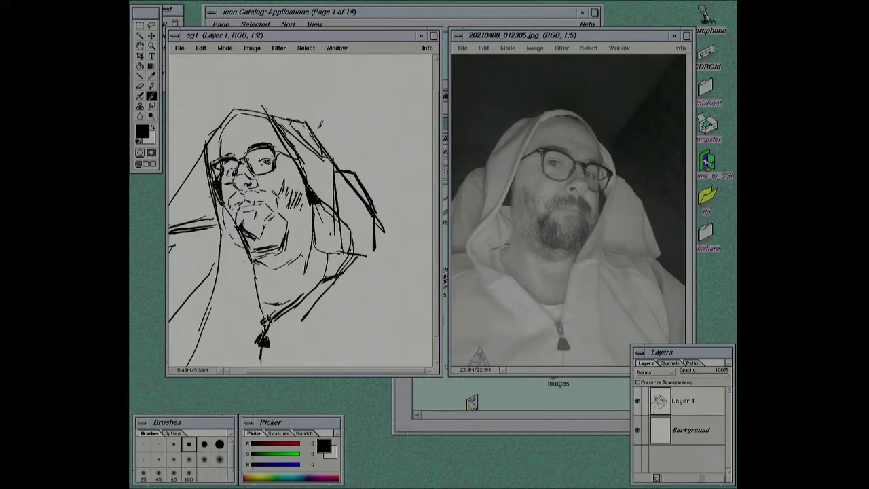
left_click(252, 47)
left_click(223, 87)
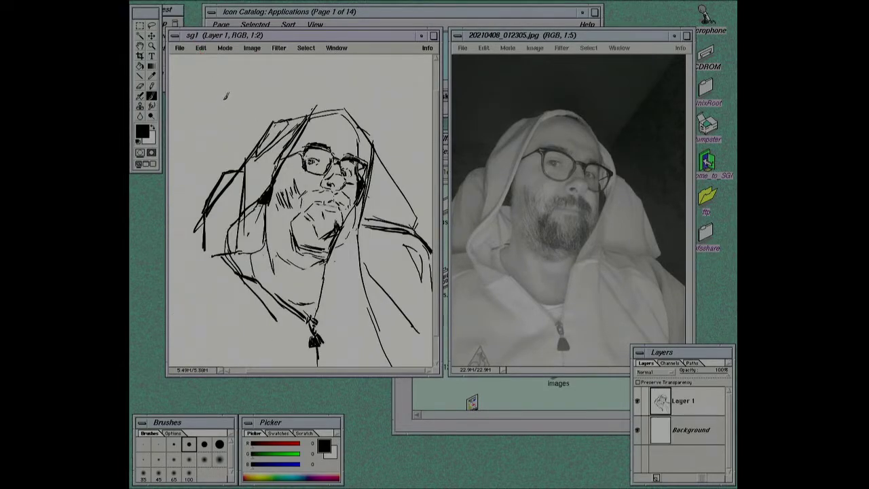
- Try a stroke with the large soft 100 brush, then undo it
left_click(220, 444)
left_click(189, 476)
mouse_move(217, 88)
left_mouse_down()
mouse_move(195, 105)
mouse_move(175, 170)
left_mouse_up()
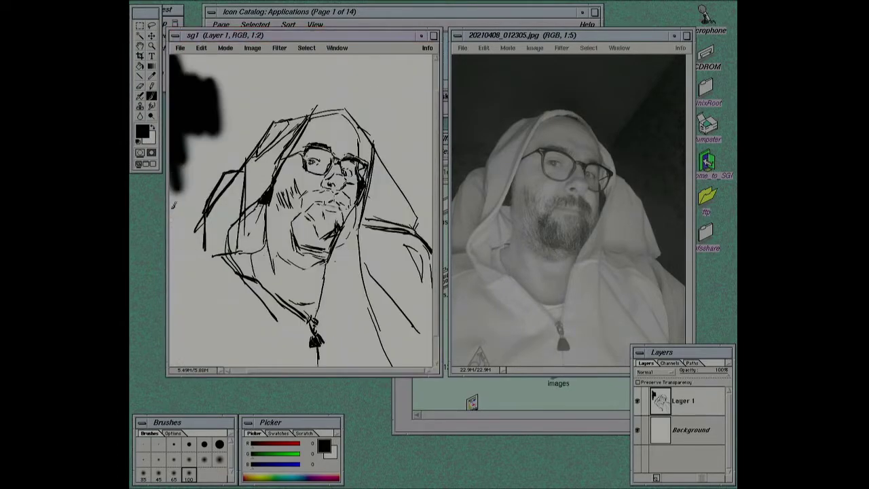
left_click(201, 49)
left_click(217, 60)
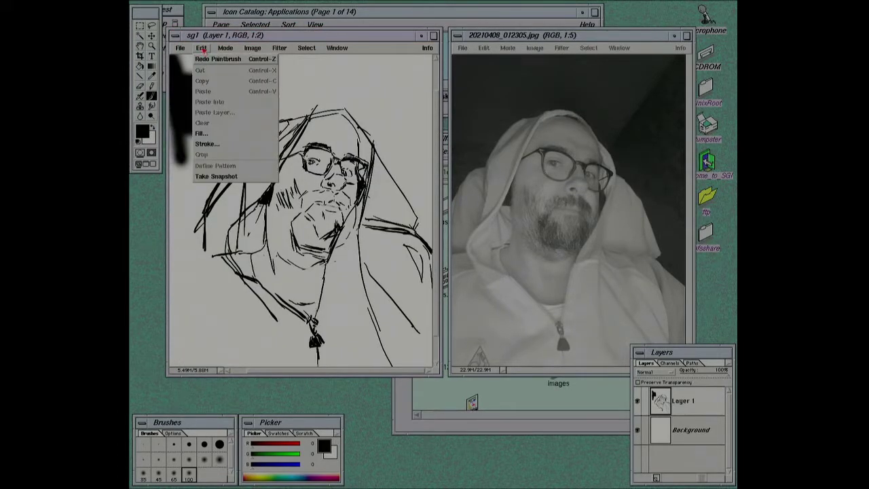
left_click(188, 90)
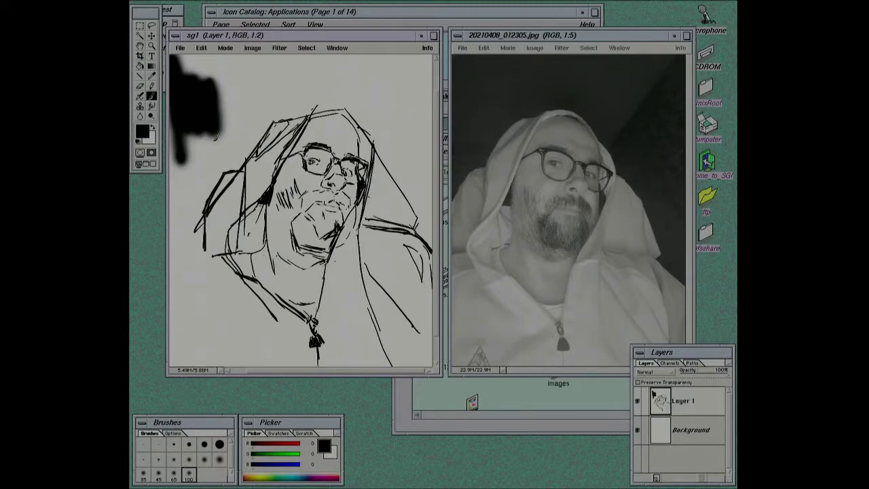
- Paint over the black smudge at the upper left in white with a large brush
left_click(153, 76)
key("x")
left_click(153, 94)
left_click(188, 474)
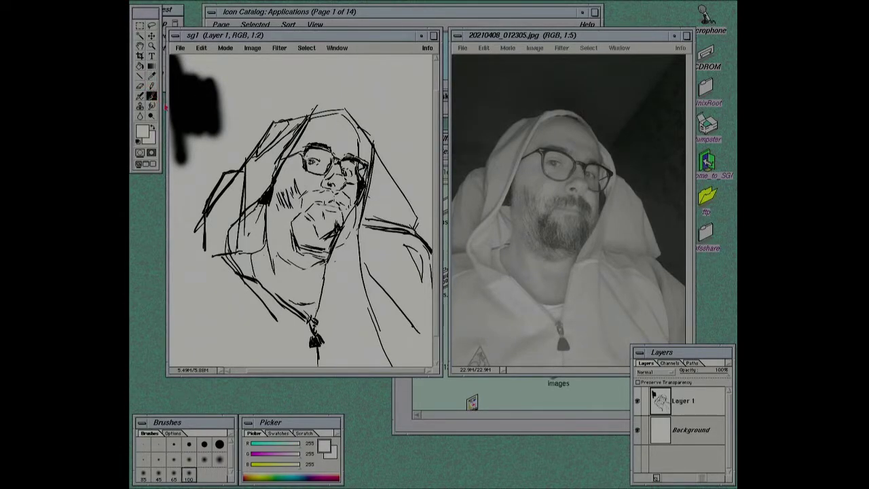
mouse_move(203, 81)
left_mouse_down()
mouse_move(210, 129)
mouse_move(180, 163)
mouse_move(205, 81)
mouse_move(224, 96)
left_mouse_up()
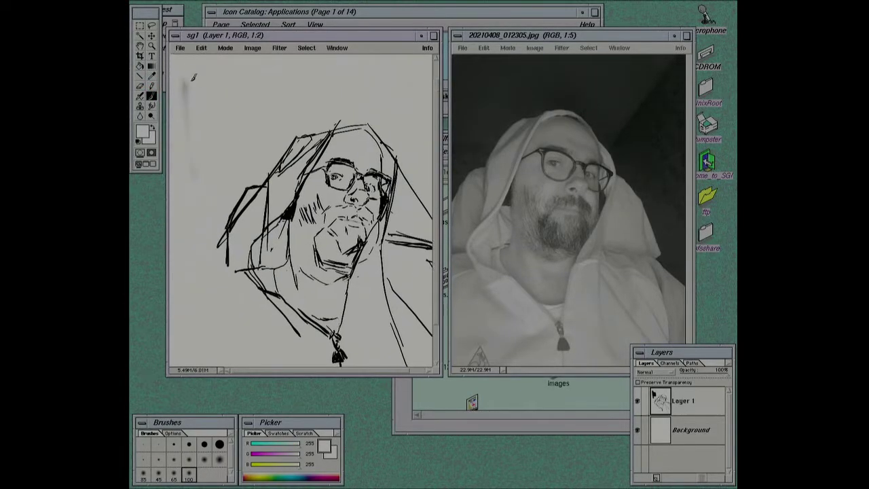
mouse_move(204, 129)
left_mouse_down()
mouse_move(196, 77)
mouse_move(184, 108)
left_mouse_up()
- Reset black as the painting colour with the hard brush and create Layer 2
left_click(151, 96)
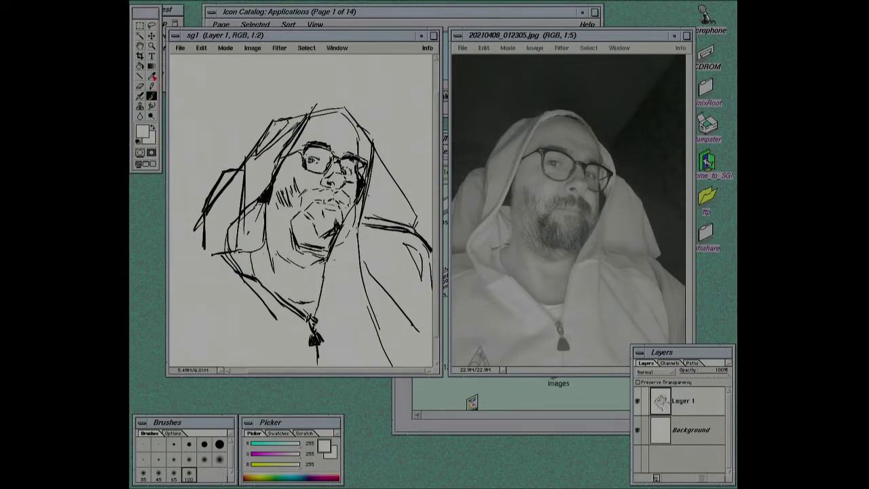
key("d")
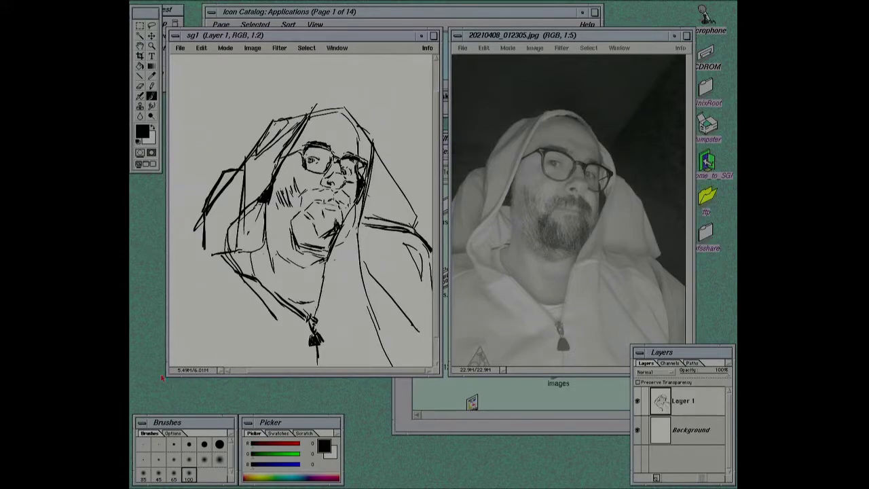
left_click(220, 444)
left_click(729, 365)
left_click(694, 378)
key("Return")
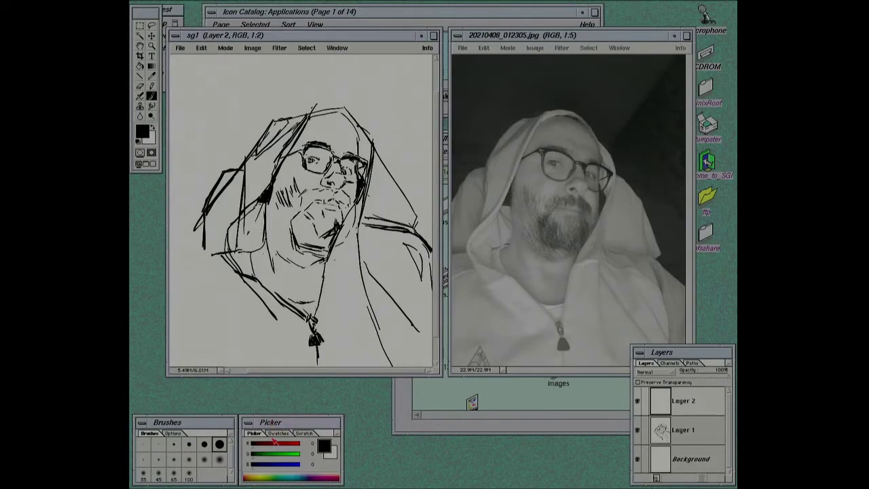
- Show the Swatches grid and pick a grey painting colour for the paintbrush
left_click(275, 438)
left_click(302, 440)
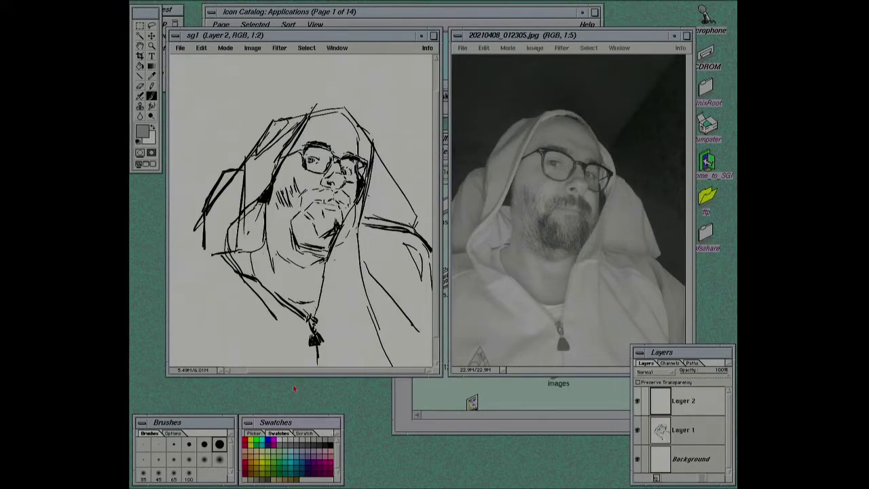
left_click(150, 97)
- Fill Layer 2 with black via Edit > Fill, then undo the fill
left_click(226, 49)
left_click(203, 135)
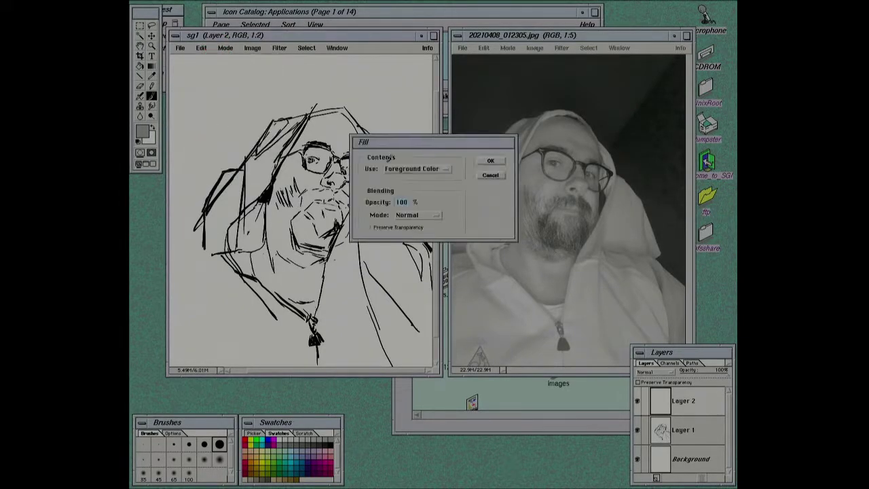
left_click(444, 169)
left_click(404, 224)
left_click(490, 161)
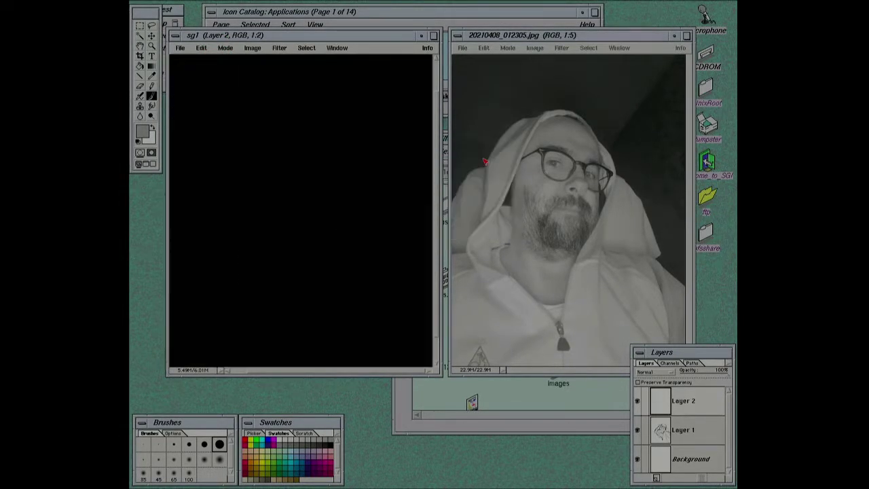
left_click(382, 93)
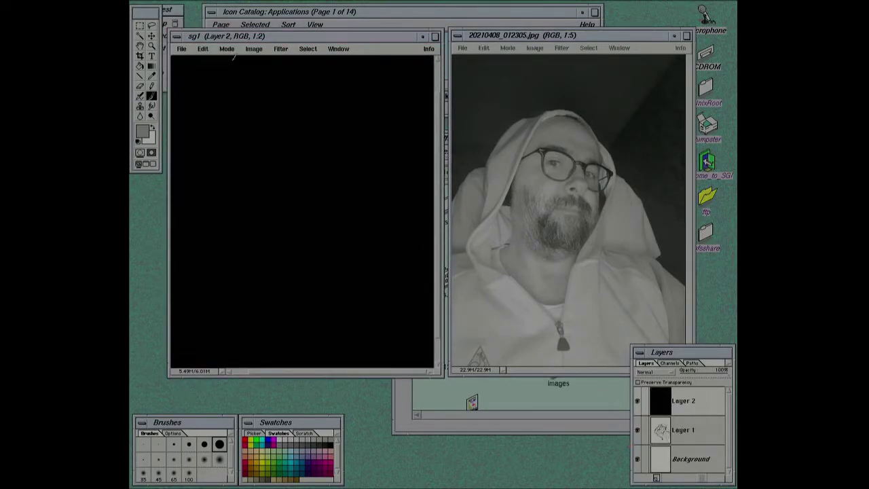
left_click(202, 49)
left_click(214, 61)
- Paint black strokes in the upper-left area of Layer 2
left_click(332, 445)
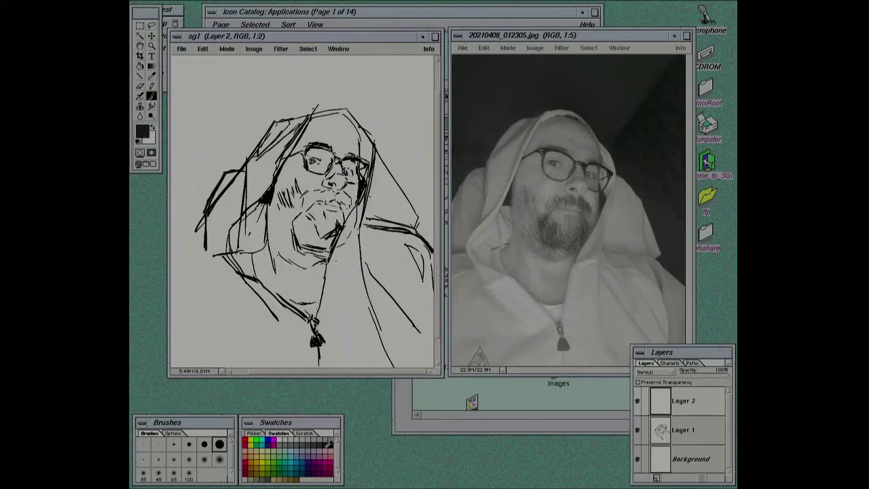
left_click_drag(207, 75, 202, 156)
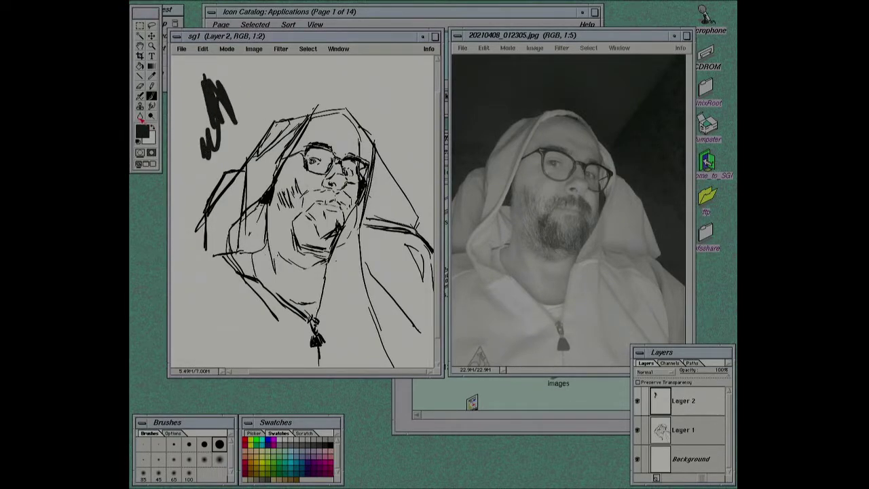
mouse_move(204, 88)
left_mouse_down()
mouse_move(257, 121)
mouse_move(173, 246)
left_mouse_up()
- Paint a soft black background across the top and down the hood's right side with the soft 100 brush
left_click(189, 474)
mouse_move(200, 169)
left_mouse_down()
mouse_move(228, 78)
mouse_move(371, 85)
left_mouse_up()
mouse_move(286, 97)
left_mouse_down()
mouse_move(394, 102)
mouse_move(387, 78)
mouse_move(403, 140)
left_mouse_up()
left_click_drag(353, 112, 424, 190)
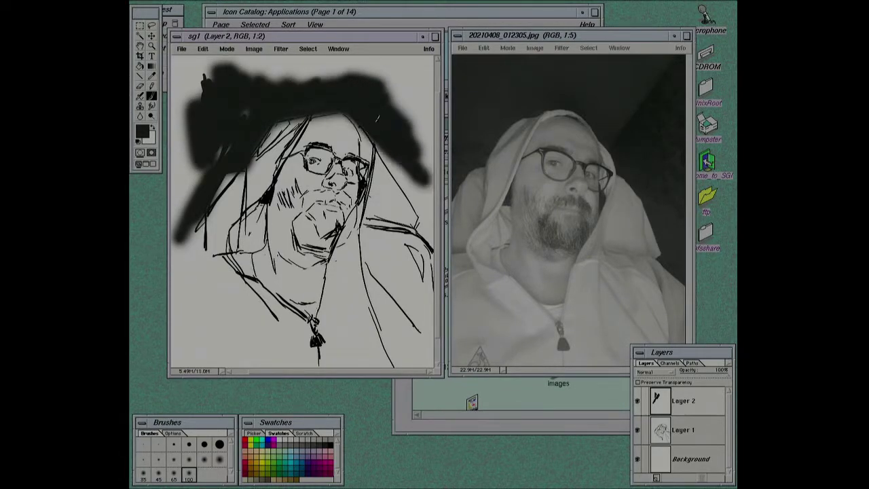
mouse_move(377, 142)
left_mouse_down()
mouse_move(435, 211)
mouse_move(429, 248)
left_mouse_up()
mouse_move(416, 141)
left_mouse_down()
mouse_move(401, 60)
mouse_move(431, 180)
left_mouse_up()
mouse_move(428, 63)
left_mouse_down()
mouse_move(192, 74)
mouse_move(323, 87)
left_mouse_up()
scroll(309, 68, "up", 1)
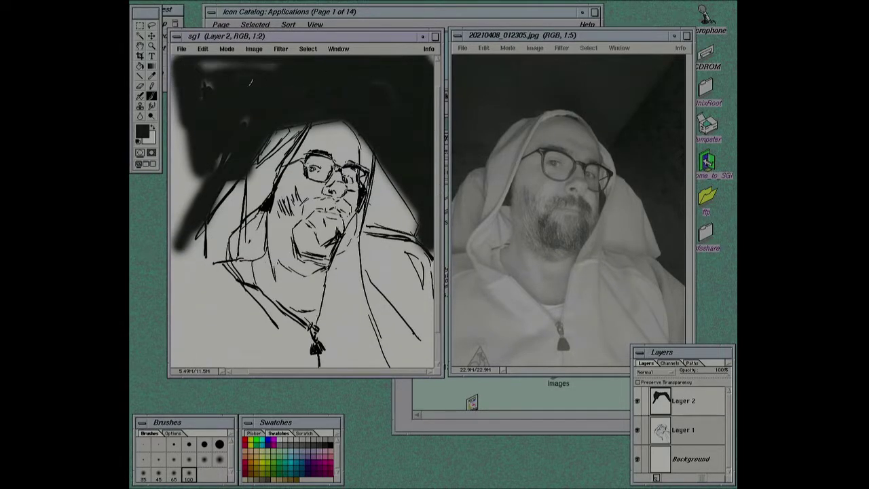
mouse_move(279, 64)
left_mouse_down()
mouse_move(201, 65)
mouse_move(180, 194)
mouse_move(184, 275)
left_mouse_up()
scroll(171, 92, "left", 2)
scroll(171, 92, "left", 2)
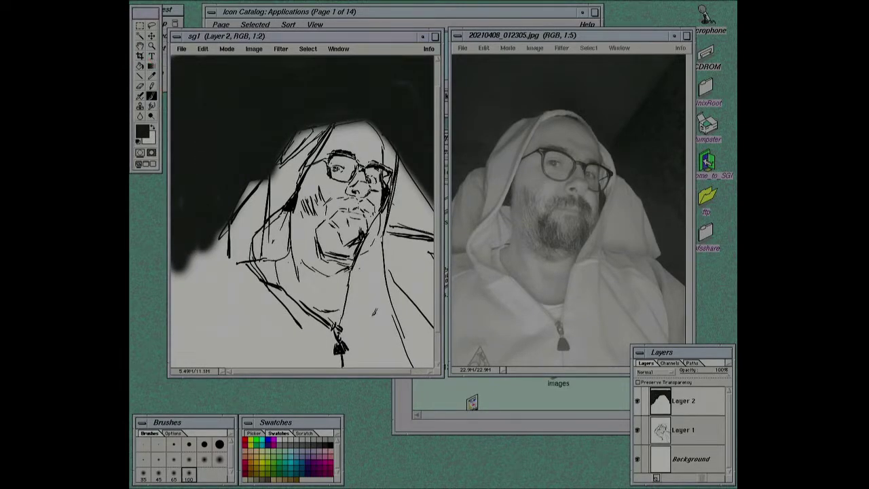
scroll(375, 342, "right", 2)
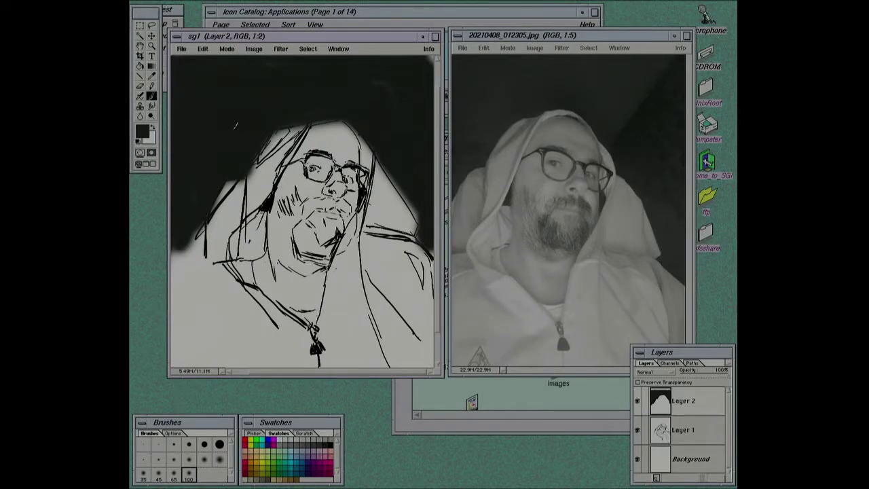
- Pick grey swatches and move Layer 2 beneath Layer 1
left_click(309, 442)
left_click(307, 438)
left_click_drag(660, 407, 656, 449)
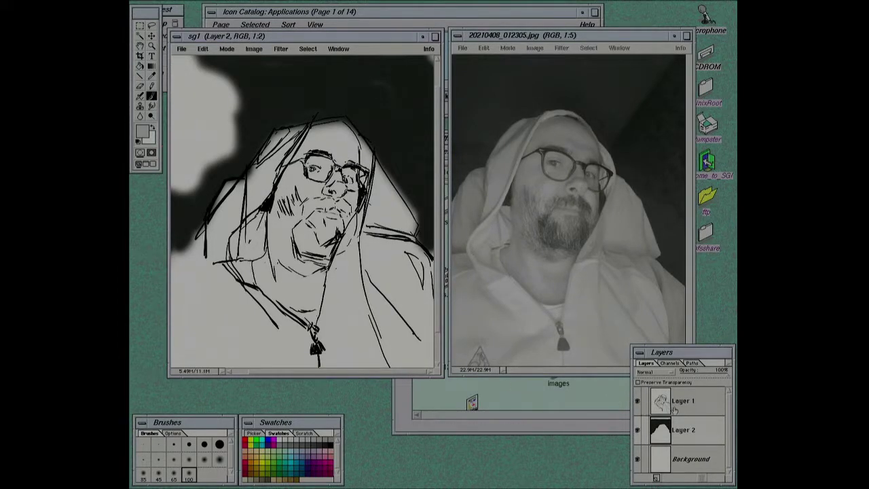
- On Layer 1, erase some upper-left white and set the eraser diameter to 40 pixels
key("alt+bracketright")
key("e")
mouse_move(234, 125)
left_mouse_down()
mouse_move(204, 72)
mouse_move(217, 92)
left_mouse_up()
left_click(219, 444)
double_click(220, 444)
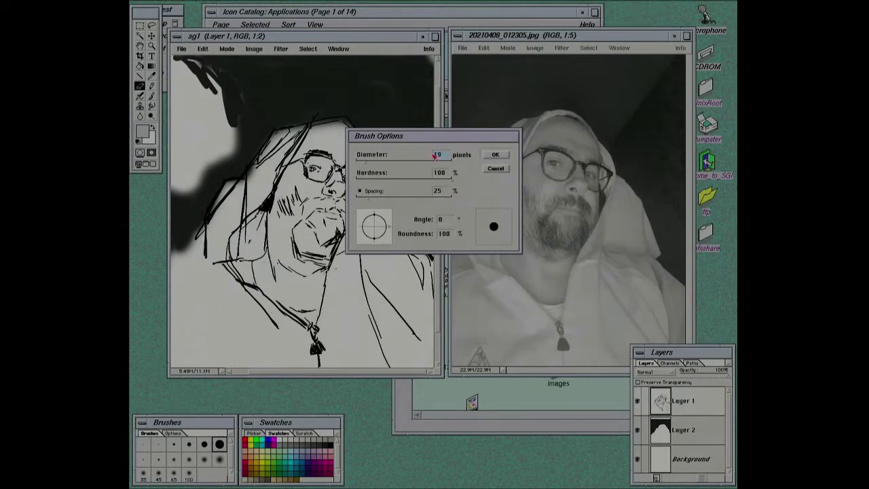
type("40")
left_click(495, 154)
- Erase the remaining white patches from the upper-left background
mouse_move(193, 75)
left_mouse_down()
mouse_move(231, 117)
mouse_move(254, 114)
mouse_move(224, 190)
left_mouse_up()
left_click_drag(237, 119, 218, 194)
mouse_move(193, 112)
left_mouse_down()
mouse_move(214, 163)
mouse_move(225, 165)
mouse_move(224, 144)
left_mouse_up()
left_click_drag(197, 61, 217, 116)
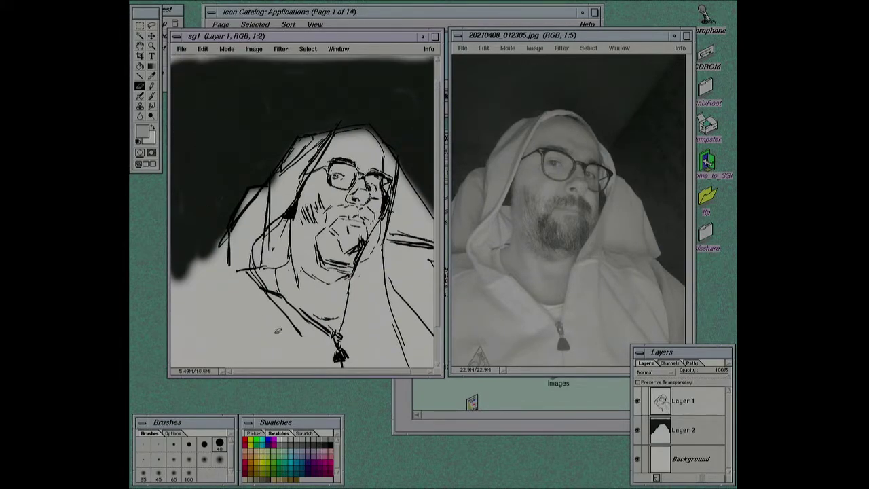
- Return to the paintbrush on Layer 2 with a light grey colour
key("b")
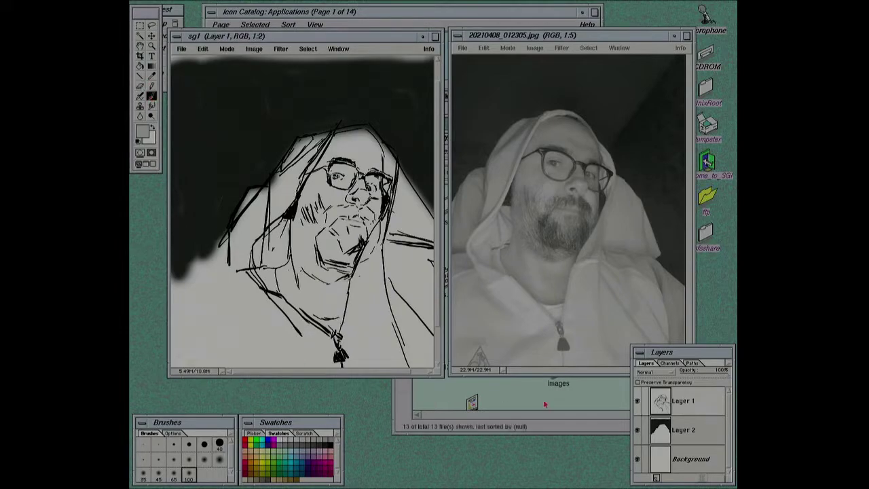
left_click(682, 430)
left_click(317, 442)
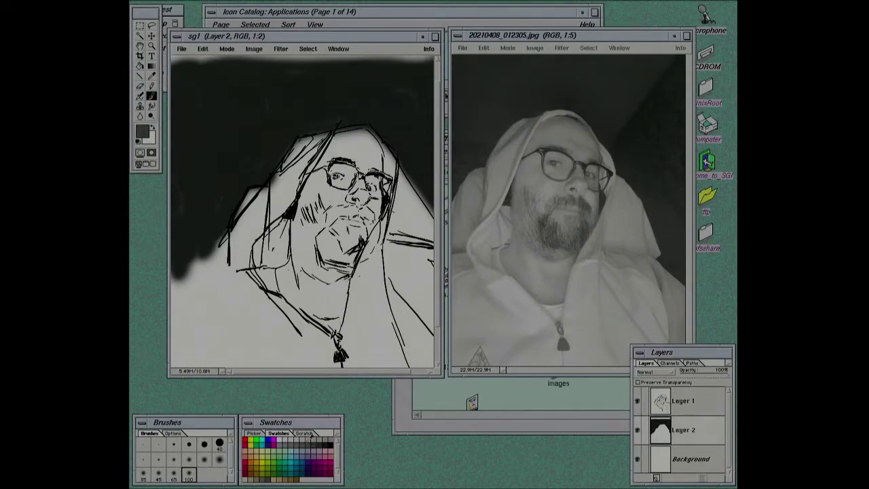
left_click(310, 438)
- Shade the forehead in grey with the 40 px brush and add a light dot top-left
left_click(204, 444)
left_click_drag(358, 140, 366, 156)
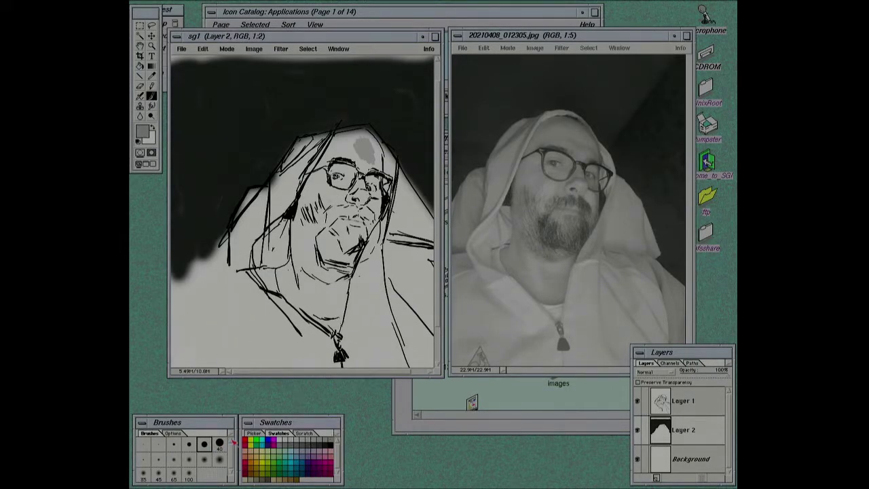
mouse_move(356, 167)
left_mouse_down()
mouse_move(354, 140)
mouse_move(367, 145)
left_mouse_up()
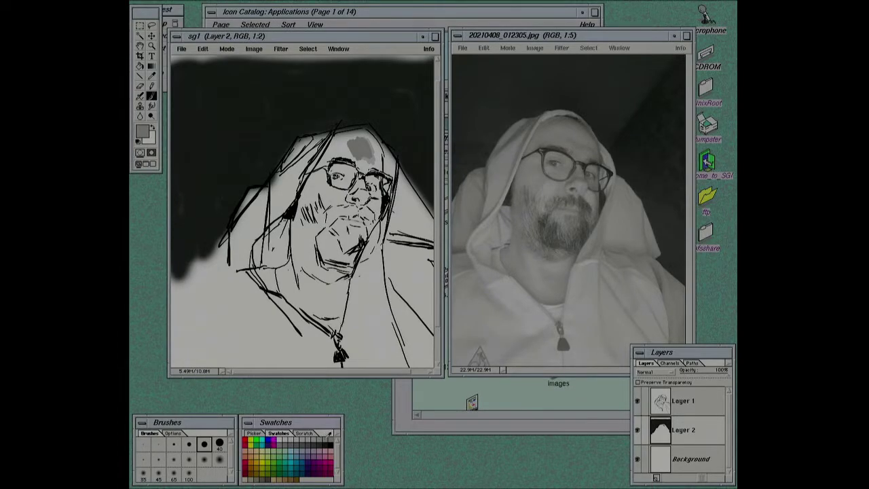
mouse_move(350, 150)
left_mouse_down()
mouse_move(365, 158)
mouse_move(353, 157)
left_mouse_up()
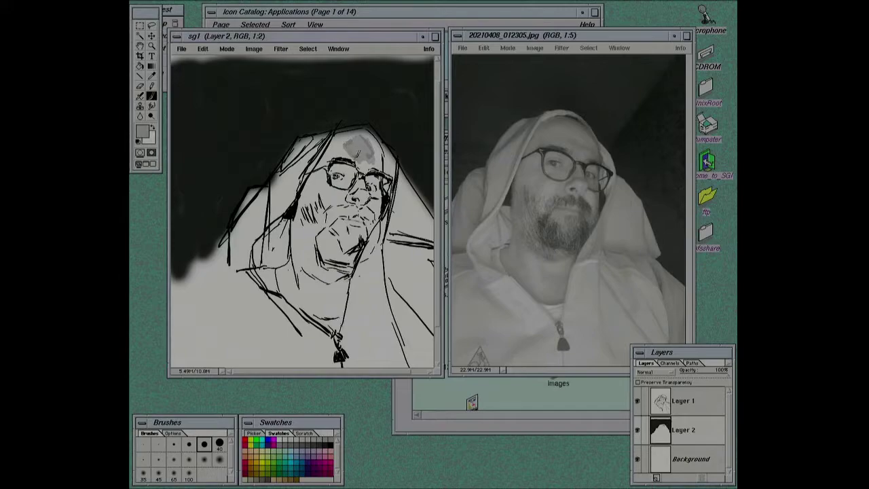
left_click(218, 443)
mouse_move(345, 145)
left_mouse_down()
mouse_move(373, 146)
mouse_move(376, 171)
mouse_move(340, 133)
mouse_move(309, 190)
mouse_move(326, 203)
mouse_move(329, 224)
mouse_move(345, 193)
left_mouse_up()
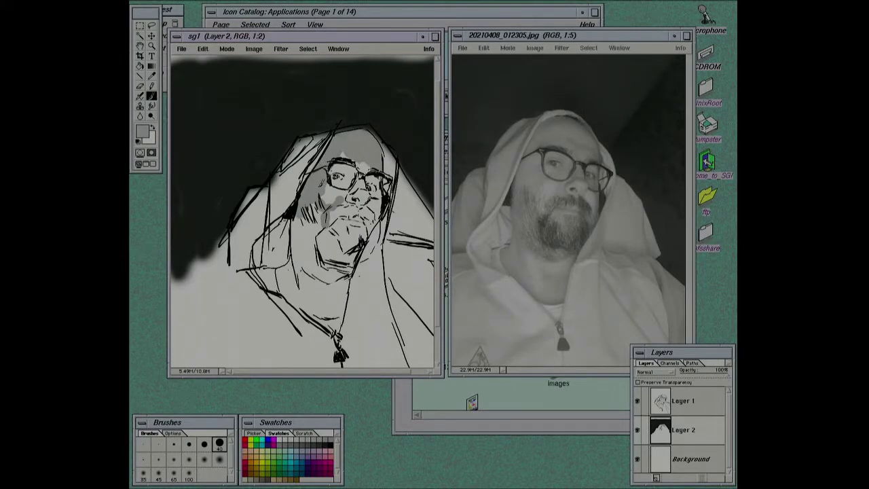
left_click(192, 83)
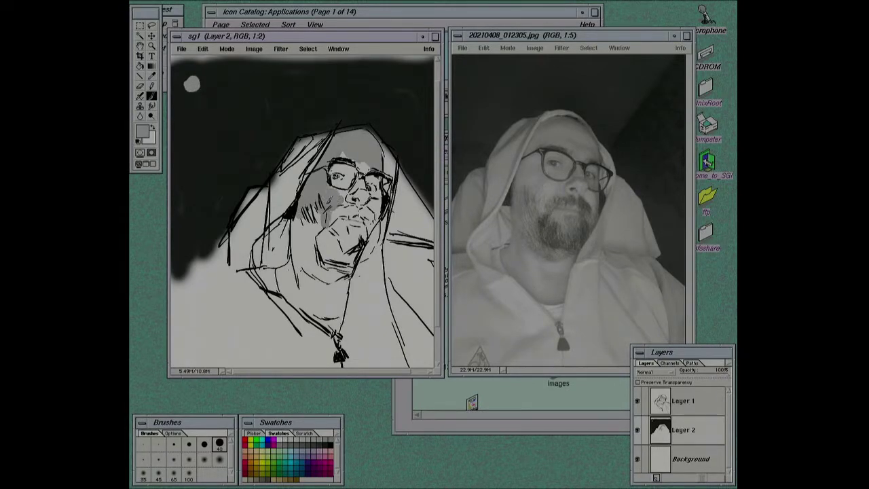
- Shade around the nose and under the eyes, paint a light mustache, and shade the neck
mouse_move(334, 204)
left_mouse_down()
mouse_move(369, 174)
mouse_move(381, 205)
mouse_move(379, 178)
left_mouse_up()
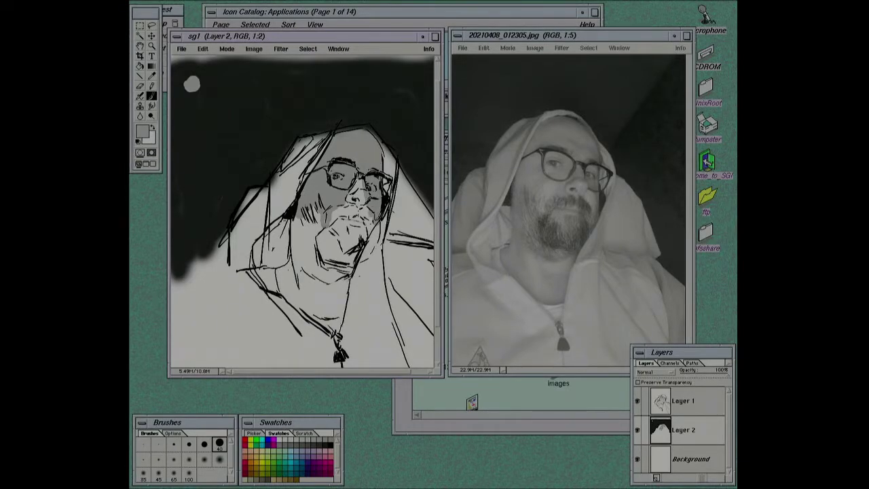
left_click_drag(372, 207, 370, 228)
mouse_move(360, 183)
left_mouse_down()
mouse_move(346, 204)
mouse_move(363, 224)
left_mouse_up()
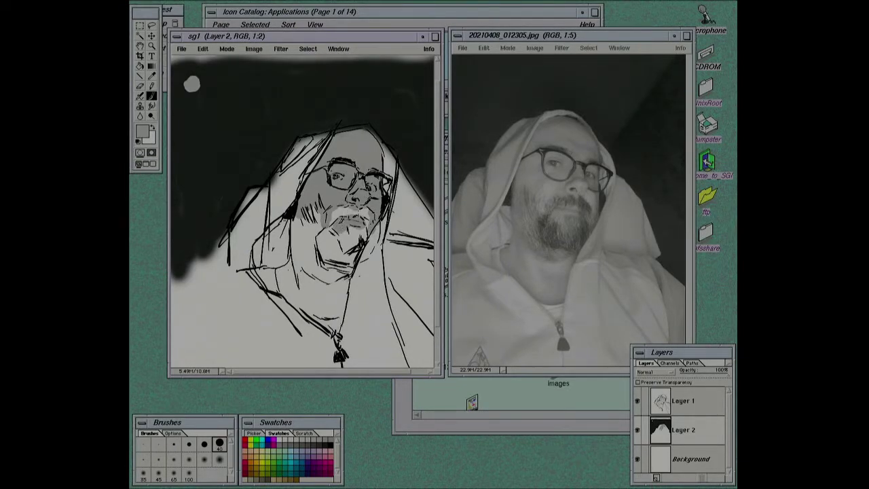
mouse_move(346, 278)
left_mouse_down()
mouse_move(326, 285)
mouse_move(310, 314)
mouse_move(329, 318)
left_mouse_up()
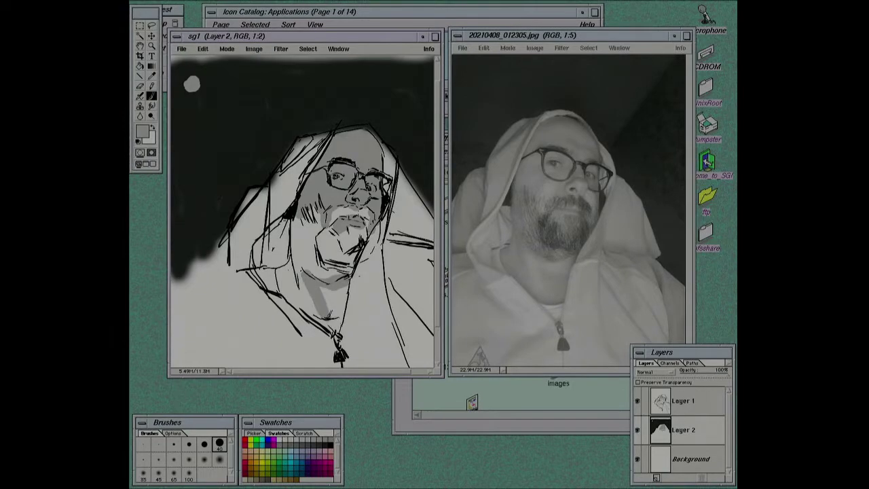
mouse_move(318, 286)
left_mouse_down()
mouse_move(307, 305)
mouse_move(319, 317)
left_mouse_up()
left_click(299, 434)
key("i")
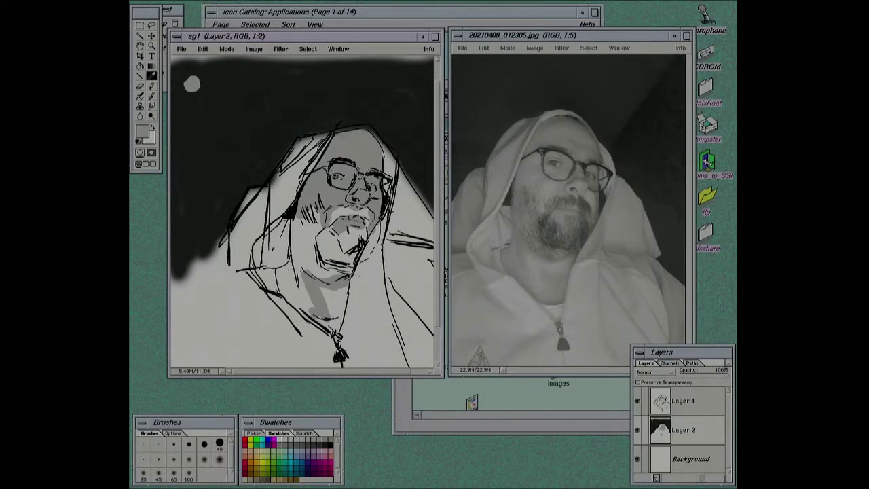
- Browse the Eyedropper options and Brushes and Swatches palette menus, ending with the Paintbrush selected
left_click(174, 433)
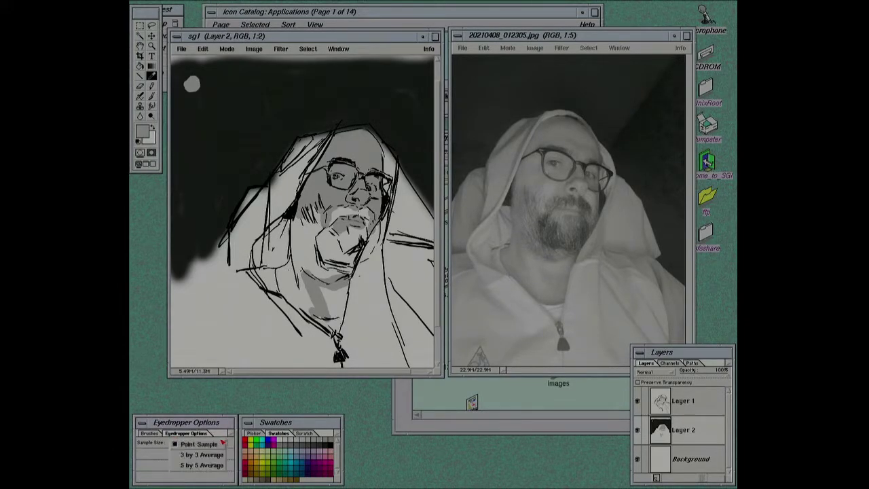
left_click(149, 433)
left_click(231, 433)
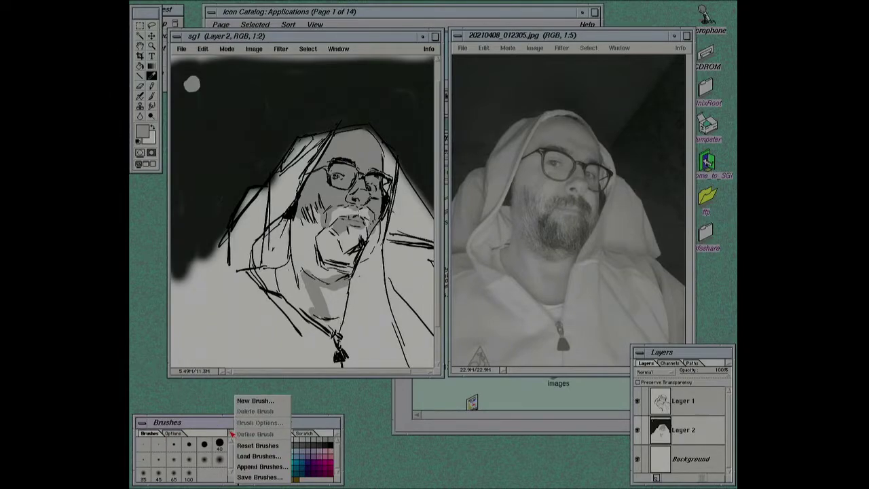
left_click(231, 433)
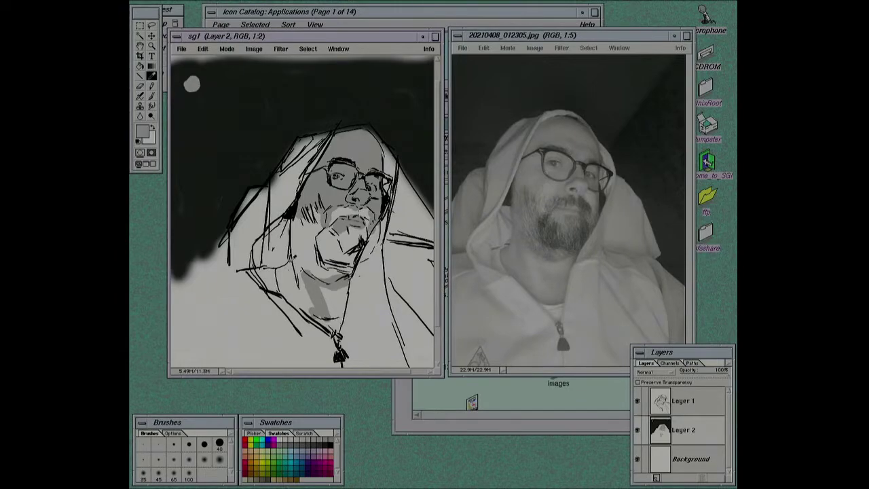
left_click(152, 97)
left_click(151, 76)
left_click(337, 433)
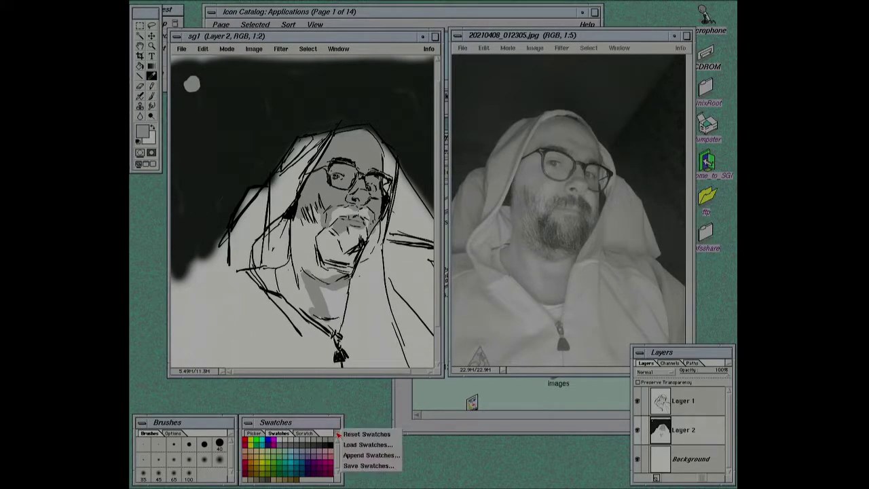
left_click(337, 434)
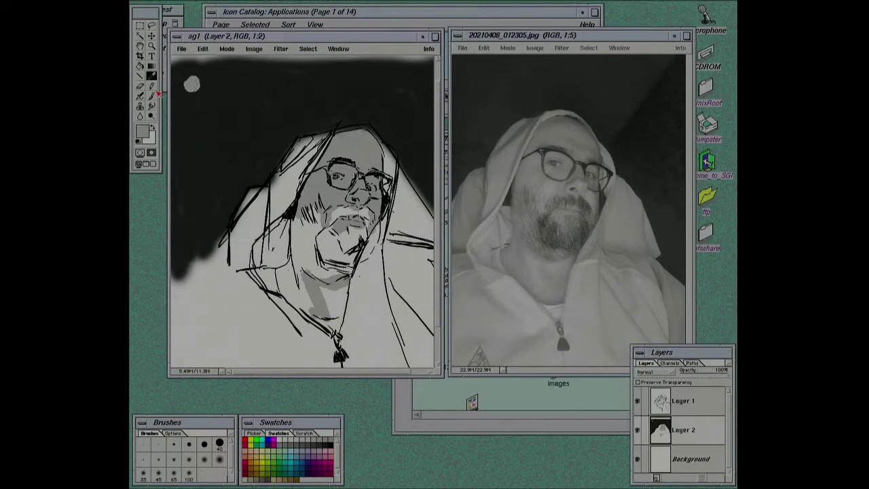
left_click(153, 96)
- Paint dark grey shading along the hood edge above the forehead, then load a light grey medium brush
left_click(343, 129, "alt")
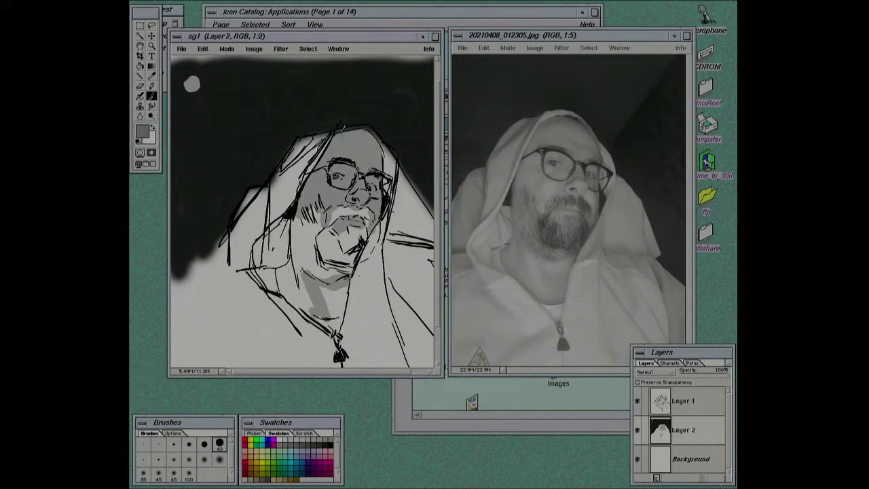
mouse_move(359, 127)
left_mouse_down()
mouse_move(374, 147)
mouse_move(379, 140)
mouse_move(334, 136)
mouse_move(356, 129)
mouse_move(337, 135)
left_mouse_up()
key("i")
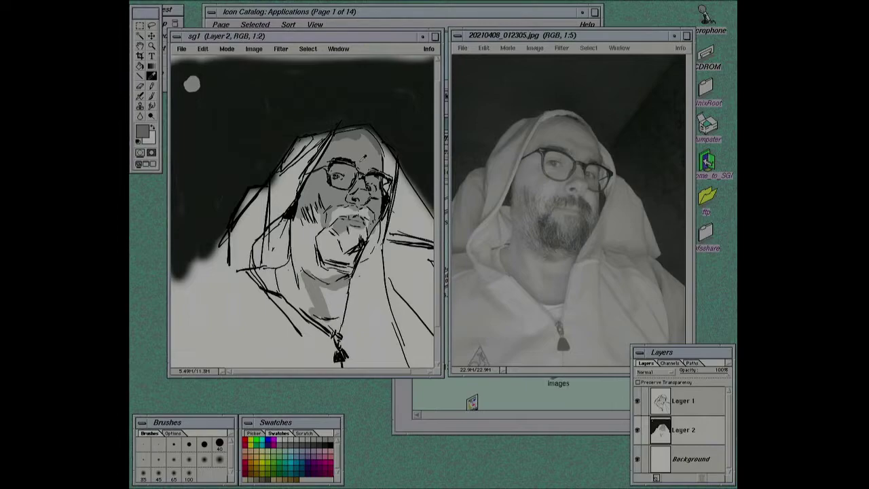
left_click(367, 141)
key("b")
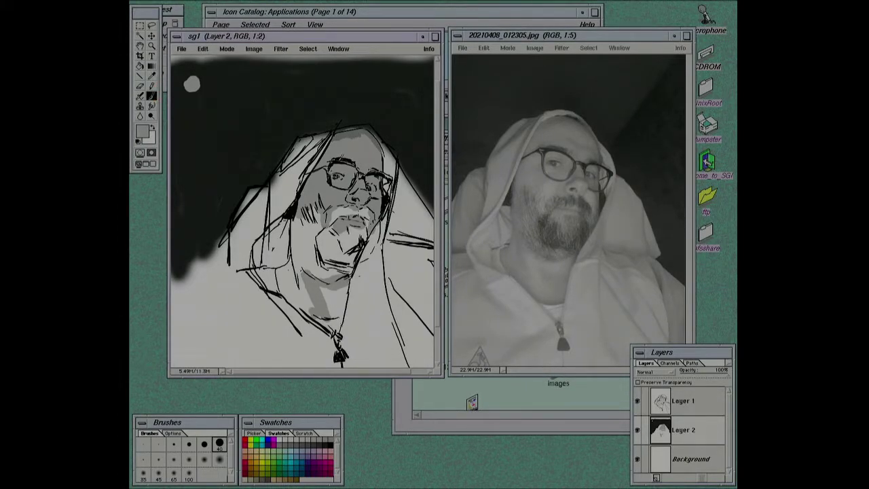
left_click(203, 443)
- Add a second light grey dot beside the first and a small dark stroke on the hood's right
left_click(151, 76)
left_click(268, 161)
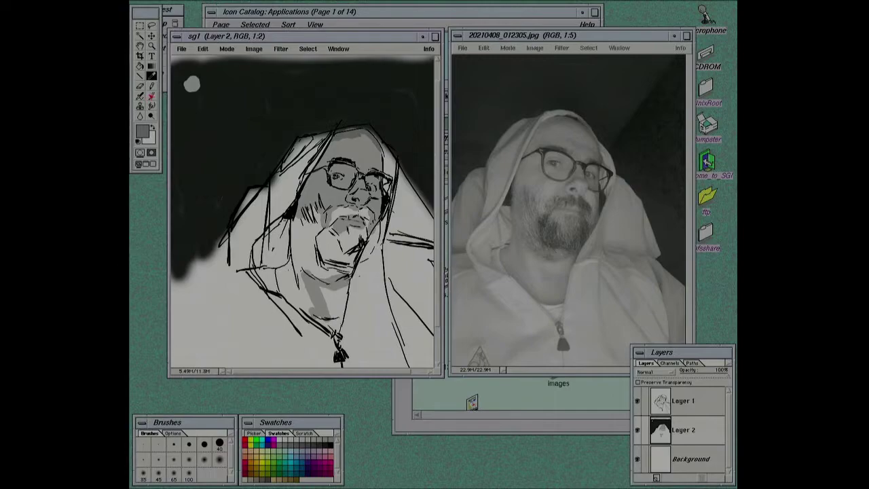
key("b")
left_click(231, 82)
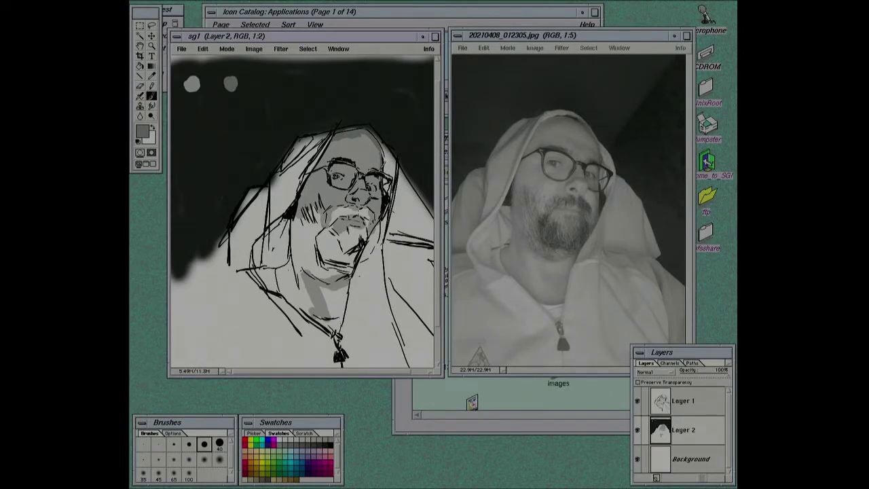
left_click_drag(385, 166, 373, 152)
- Enlarge the medium brush diameter in Brush Options and bring up the Edit menu to undo
double_click(204, 444)
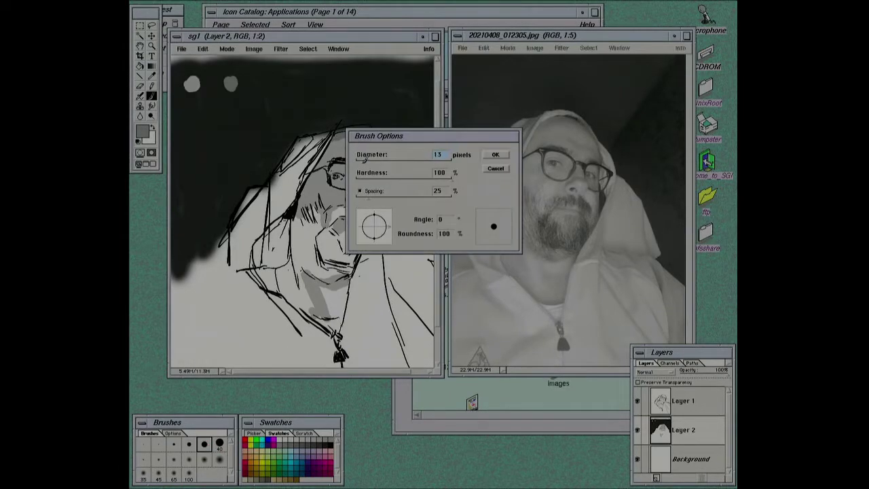
left_click_drag(365, 162, 368, 166)
left_click(490, 154)
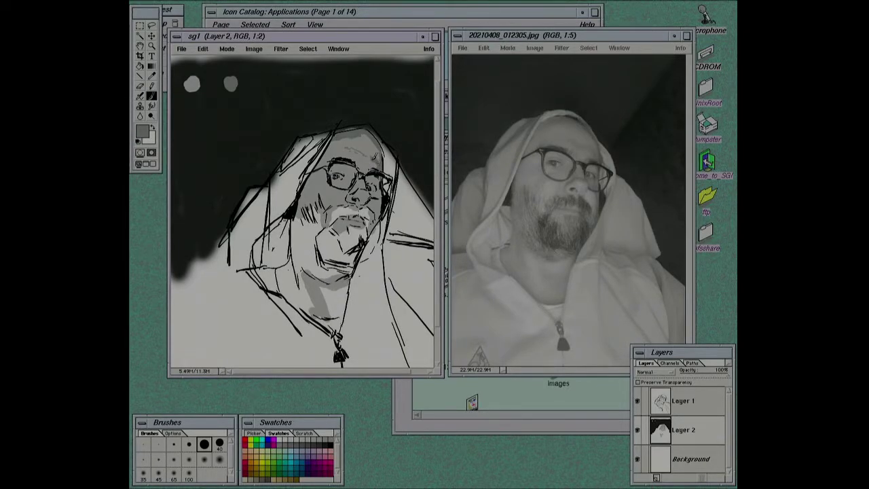
left_click(202, 49)
- Move the tone layer above the sketch and try Multiply before reverting to Normal
left_click(637, 402)
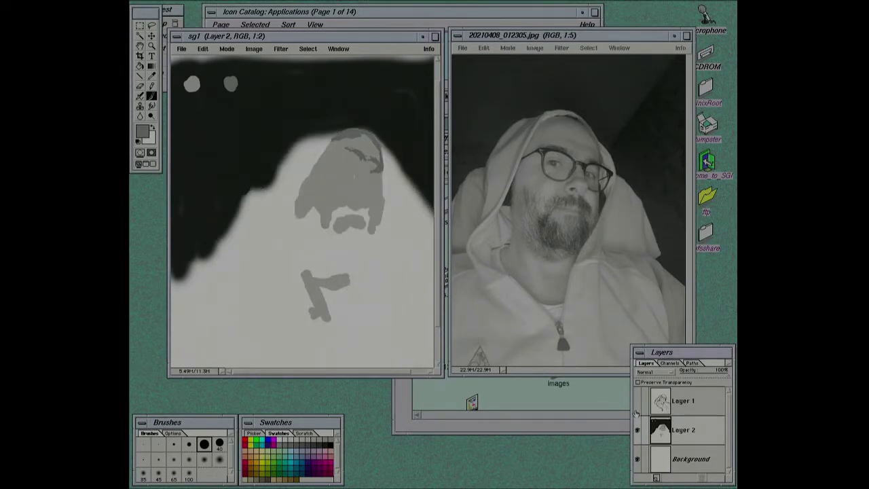
left_click(637, 401)
left_click_drag(663, 432, 664, 397)
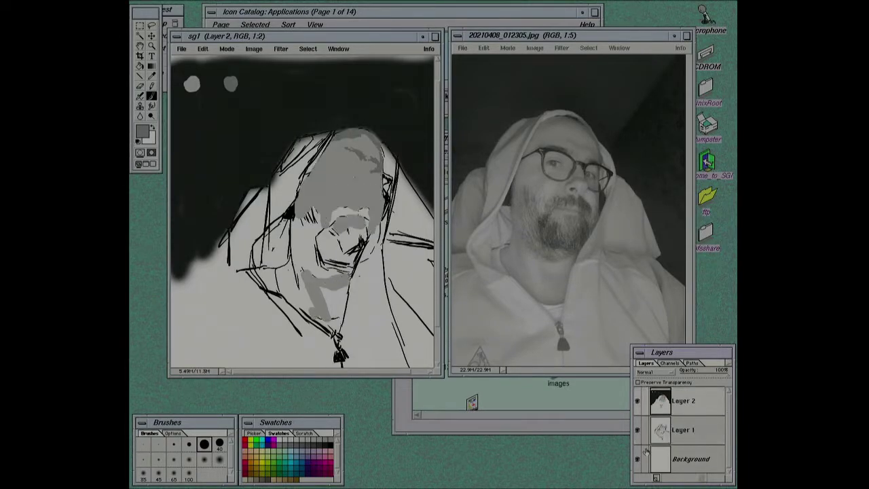
left_click(655, 372)
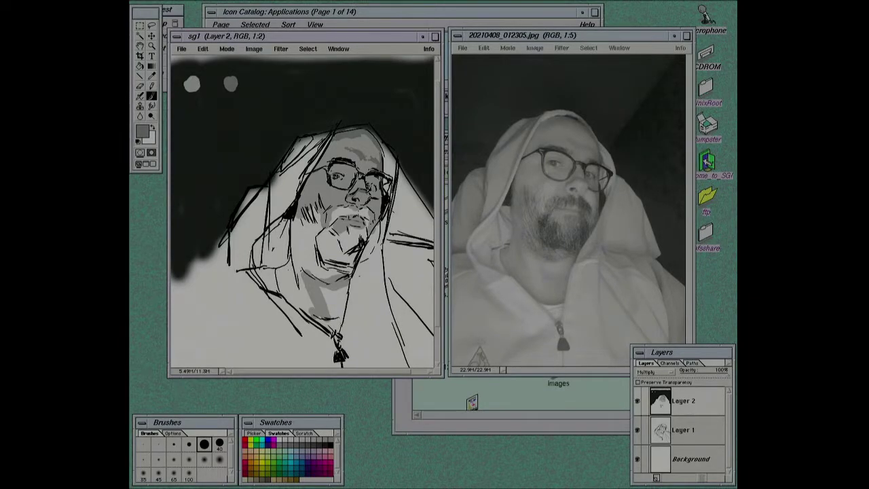
left_click(663, 373)
left_click(651, 341)
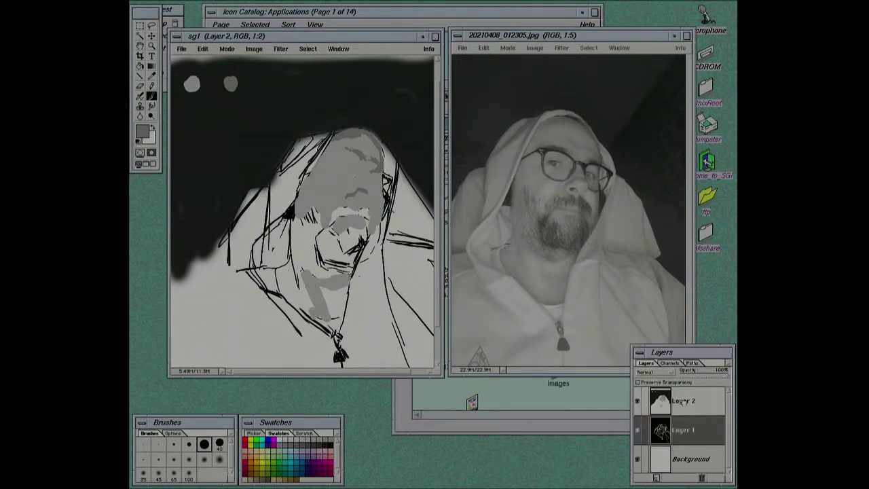
- Reposition Layer 2 above Layer 1 again, sample a medium grey, and set Layer 2 to Multiply
left_click_drag(679, 402, 669, 441)
left_click(637, 401)
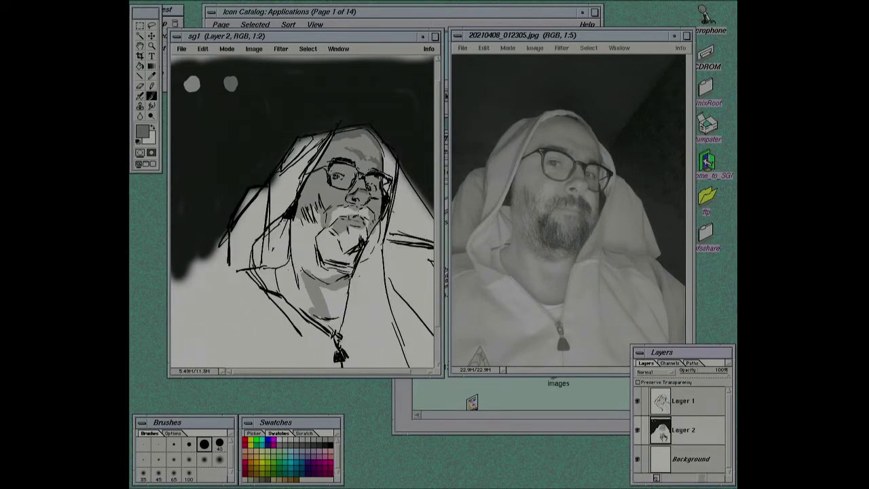
left_click_drag(664, 436, 662, 394)
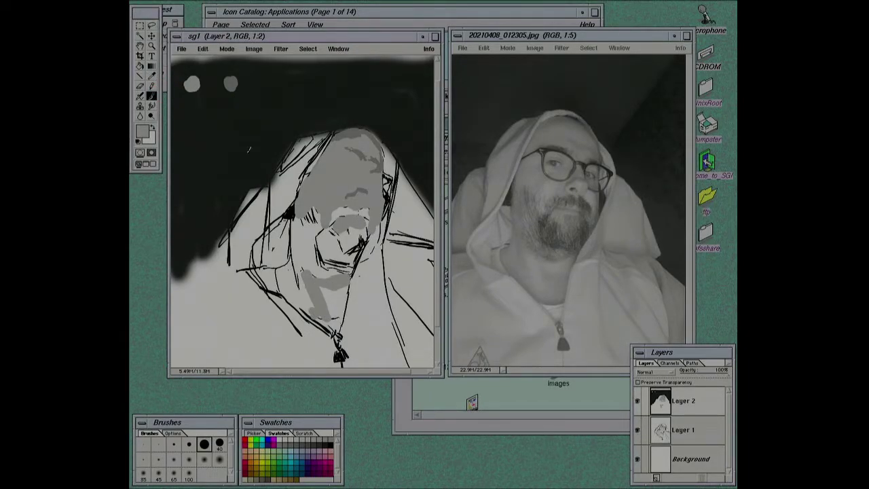
left_click(221, 86, "alt")
left_click(646, 372)
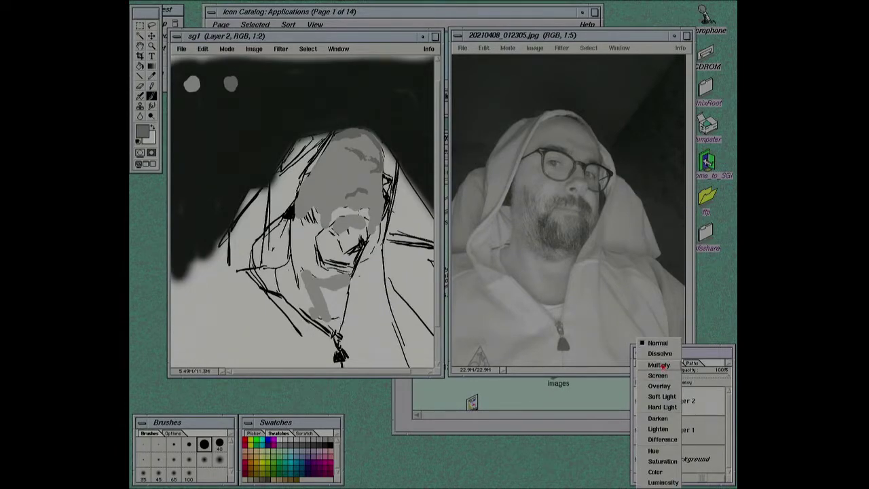
left_click(662, 365)
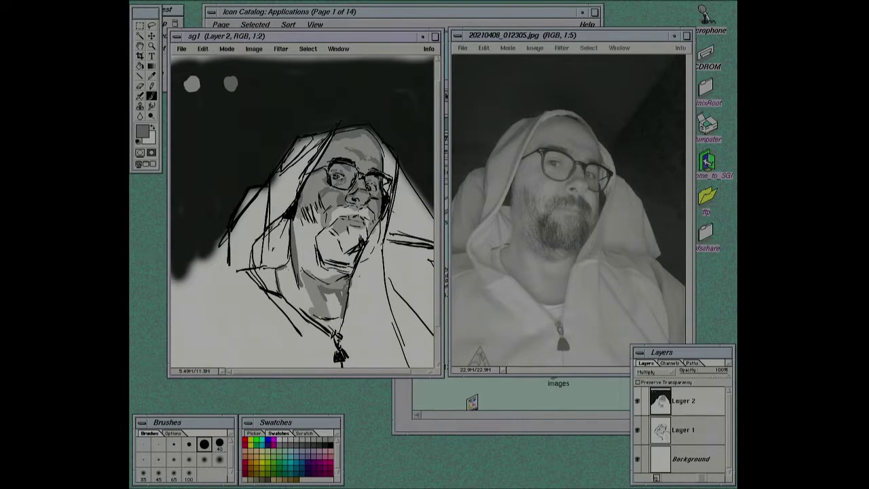
- Switch to the smaller round brush for darker shading around the eyes, beard and neck
key("bracketleft")
- Check the shading by toggling Layer 1, then paint a light grey dot below the two dots
left_click(637, 432)
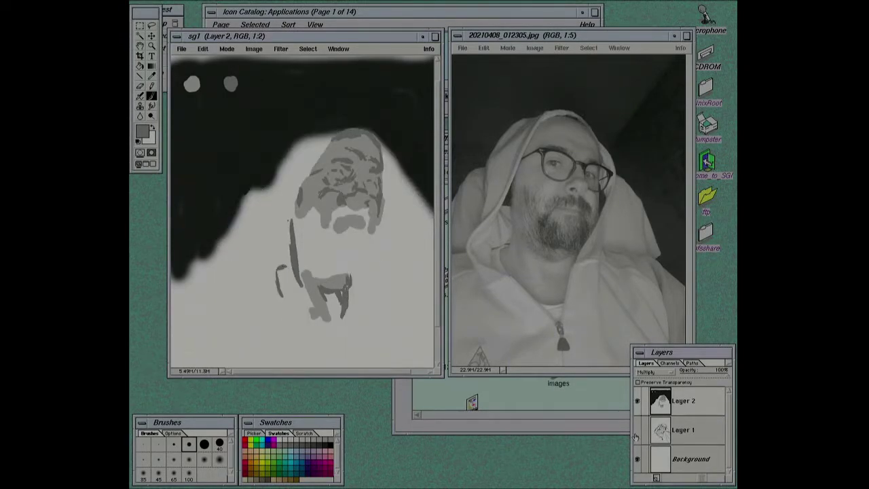
left_click(637, 432)
left_click(637, 430)
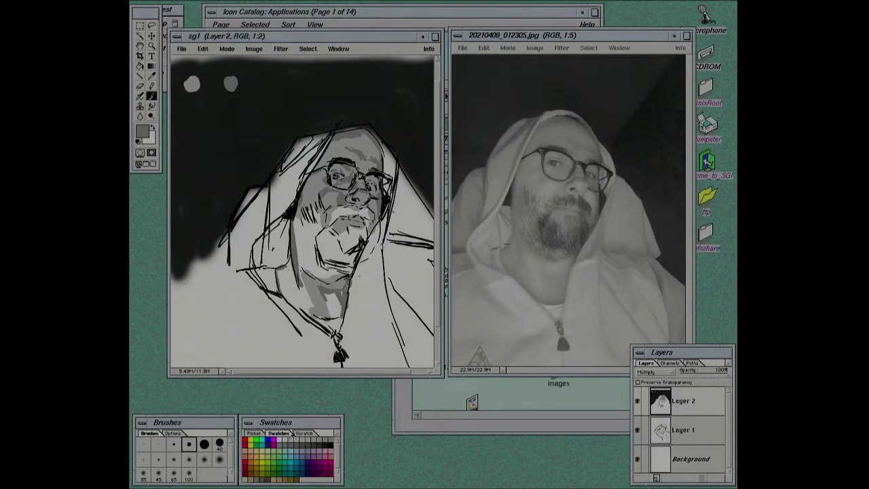
key("x")
left_click_drag(190, 107, 191, 114)
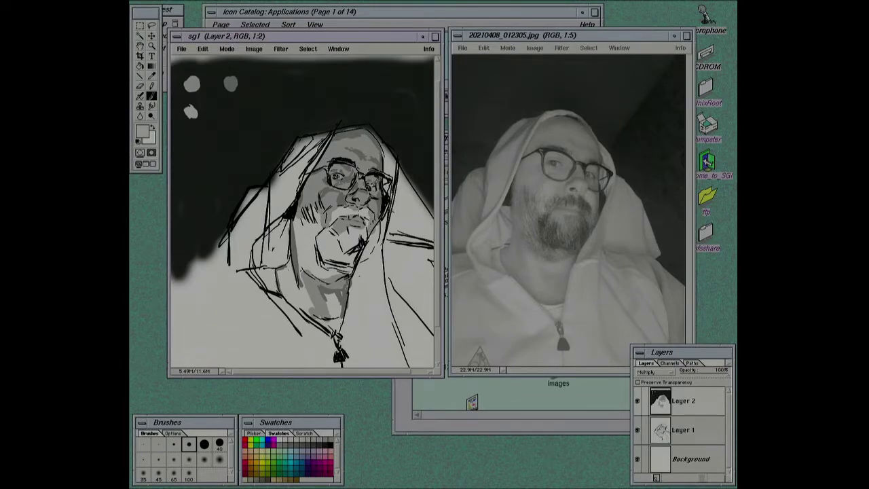
- Close the Edit menu unchanged, reset colours to black, and pick a light grey swatch
left_click(206, 49)
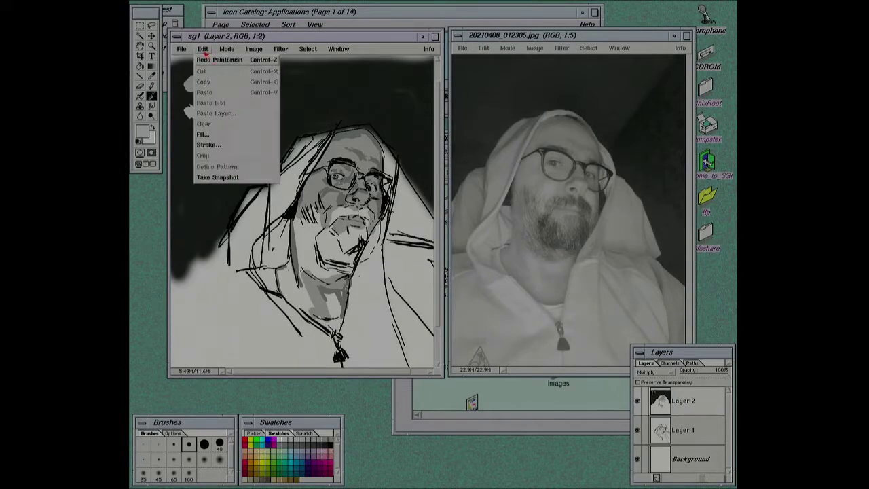
left_click(211, 49)
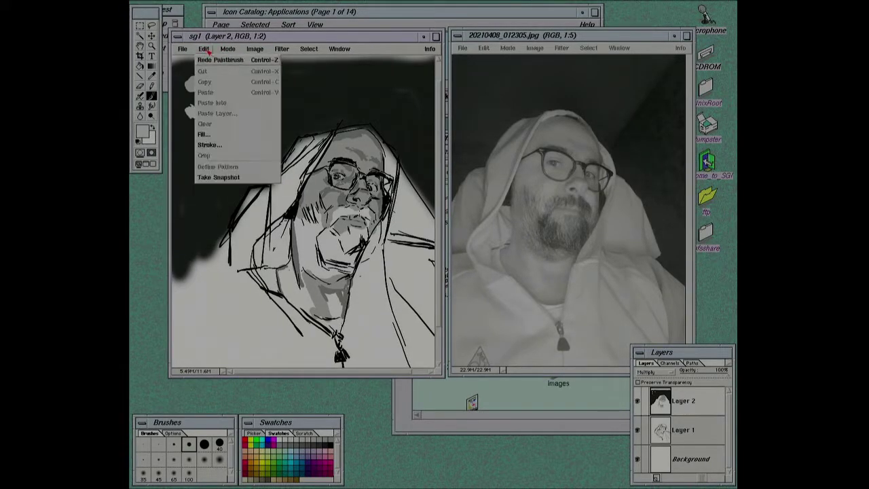
left_click(302, 102)
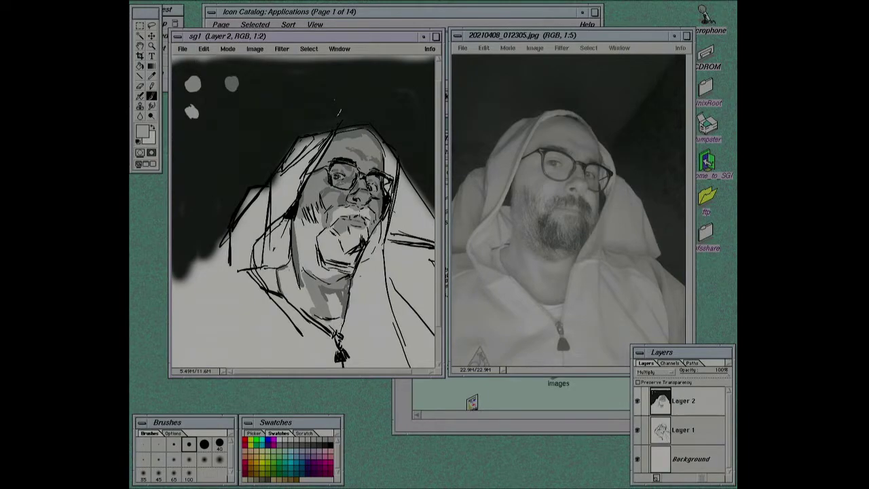
key("d")
left_click(294, 438)
- Switch the Picker to HSB Sliders and lower Brightness to 61%
left_click(256, 433)
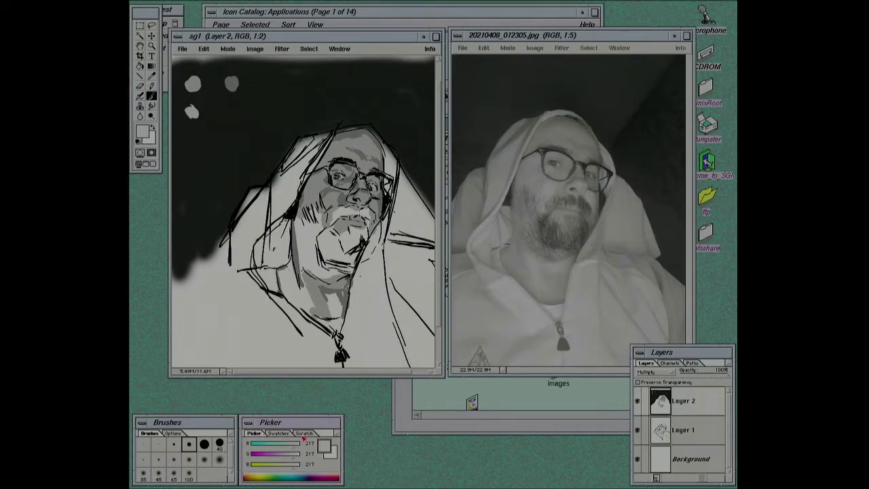
left_click(340, 435)
left_click(340, 437)
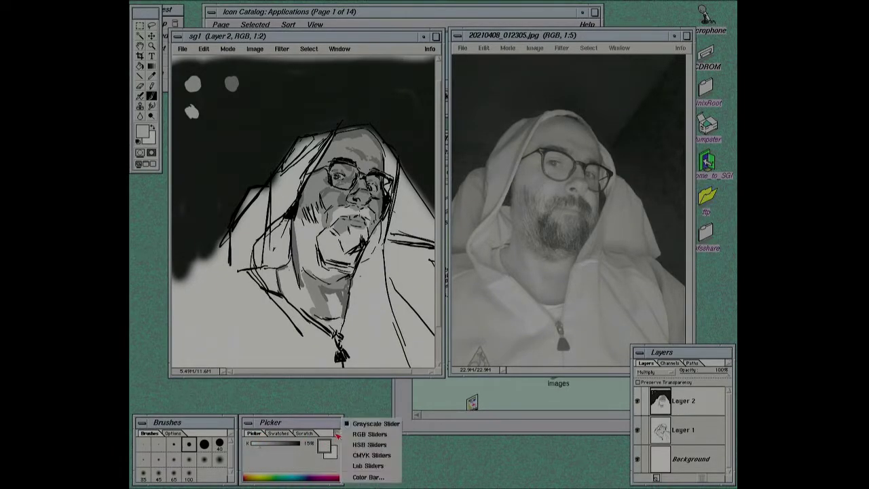
left_click(369, 444)
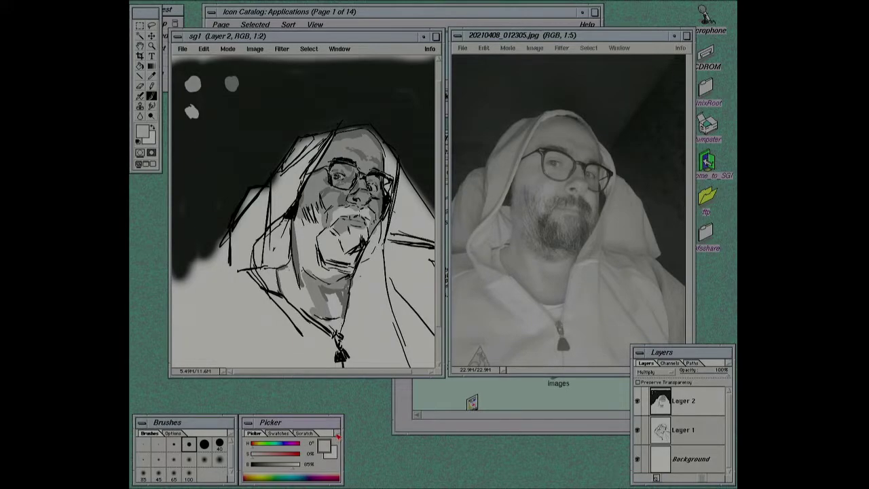
left_click(337, 437)
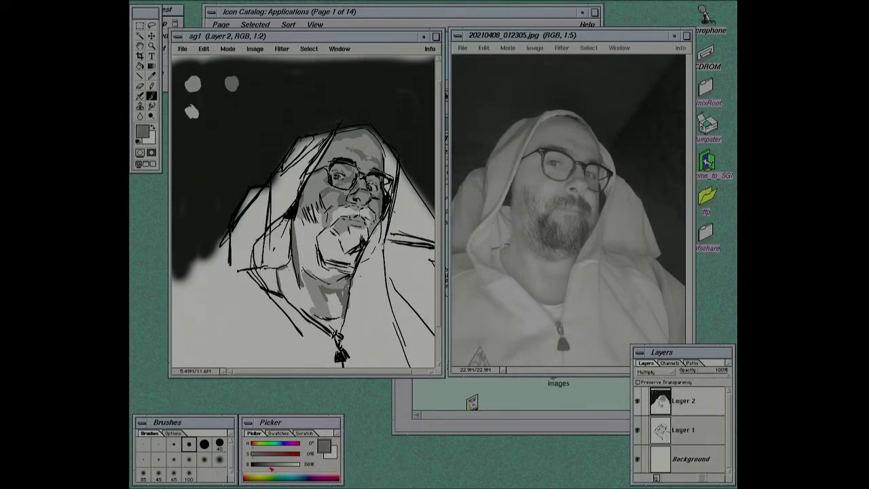
left_click_drag(294, 468, 289, 470)
- Toggle the Picker to grayscale and back to HSB, then sample a 65% grey from the drawing
left_click(338, 433)
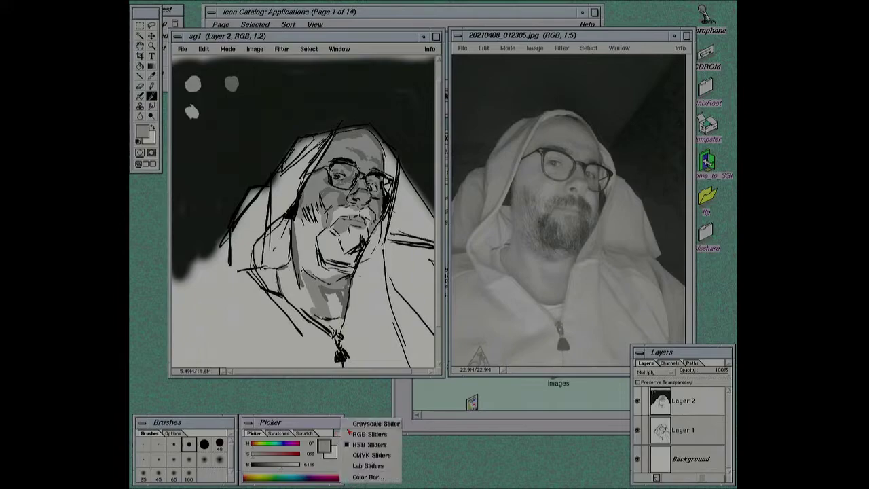
left_click(360, 425)
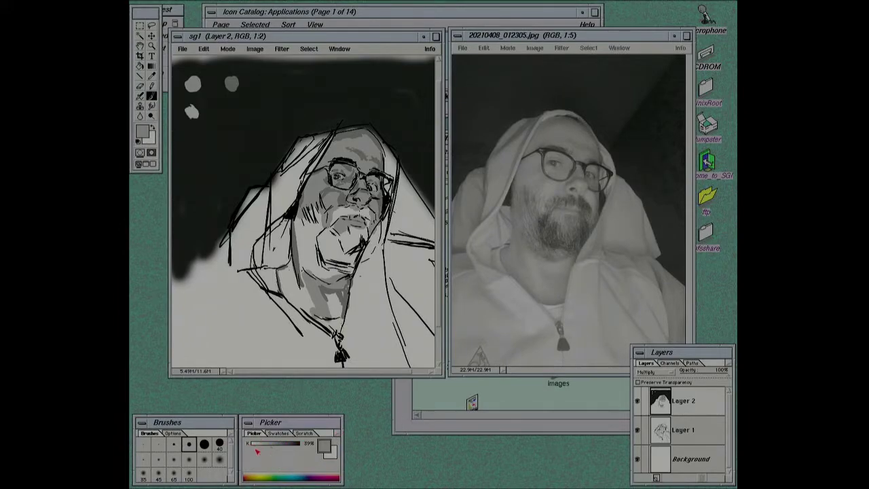
left_click(337, 433)
left_click(338, 433)
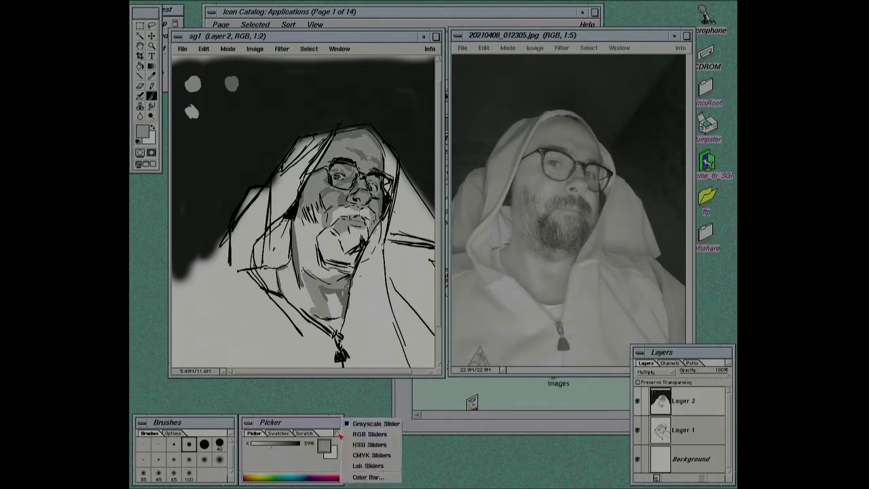
left_click(360, 445)
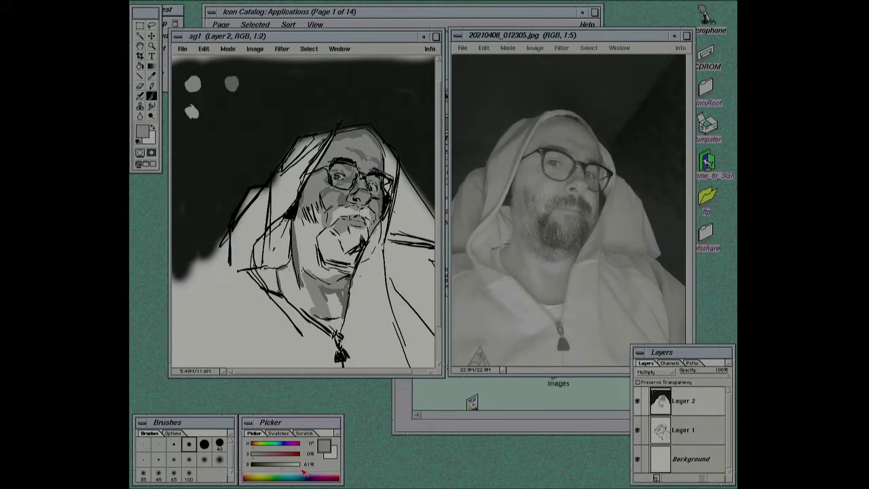
left_click(194, 111, "alt")
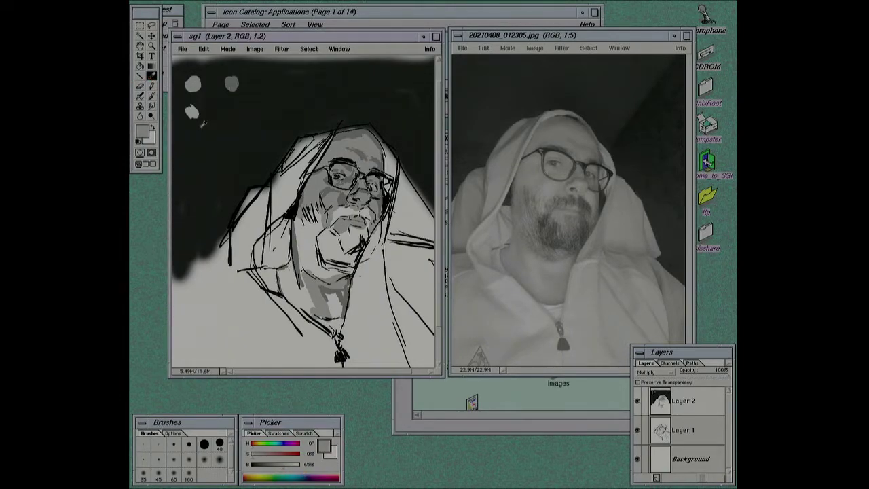
- Dab a lighter grey on the third dot's right, then sample the upper dot's 40% grey
left_click(196, 110, "alt")
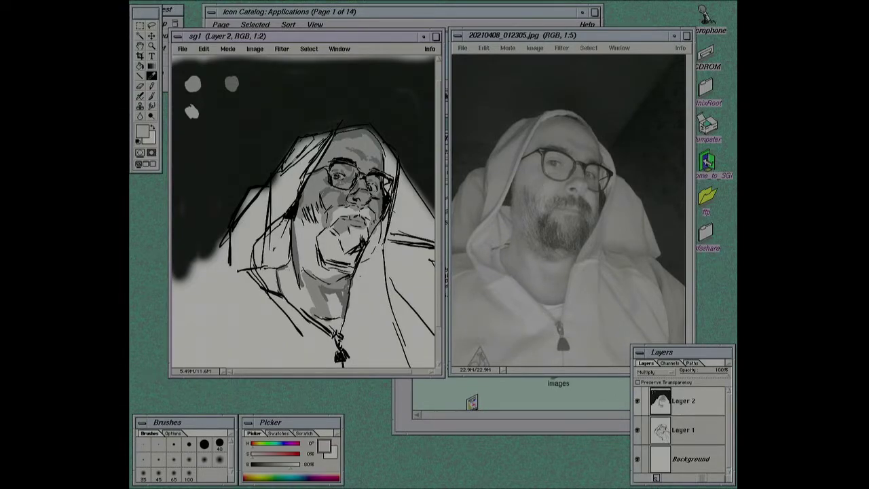
left_click(196, 113)
left_click(194, 83, "alt")
left_click(232, 83, "alt")
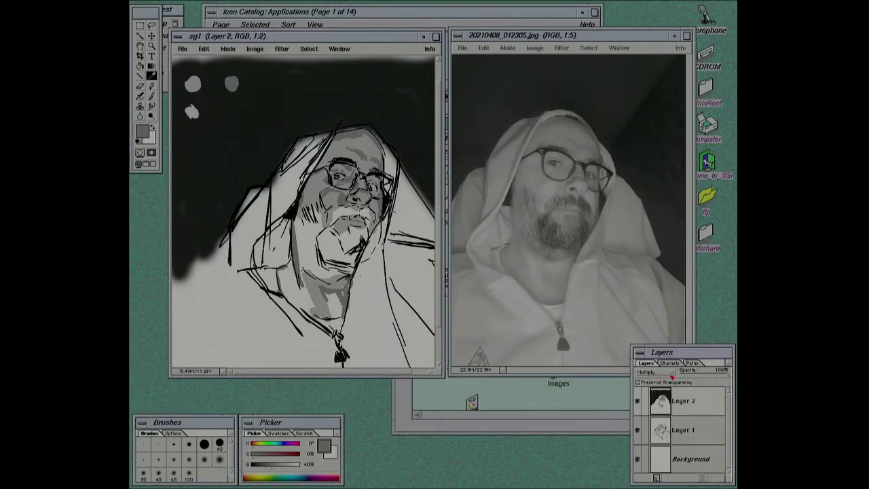
- Toggle Layer 2 between Multiply and Normal, leave it Normal, and move Layer 1 above it
left_click(669, 374)
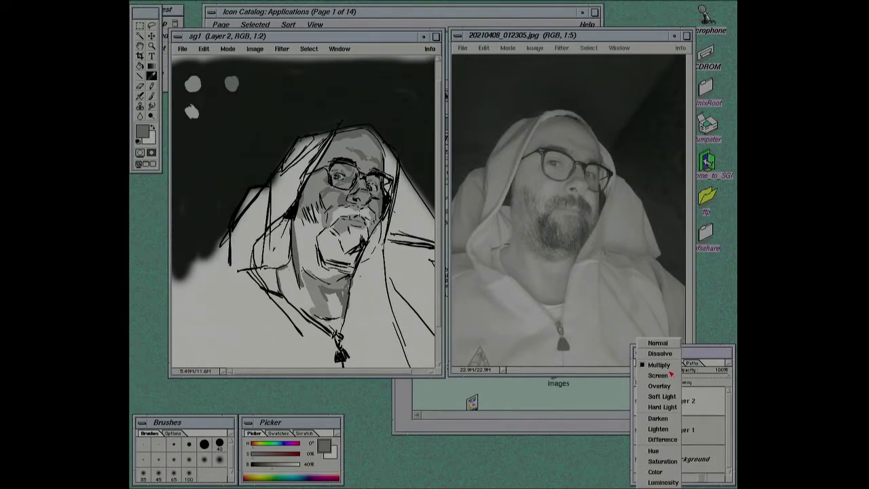
left_click(657, 343)
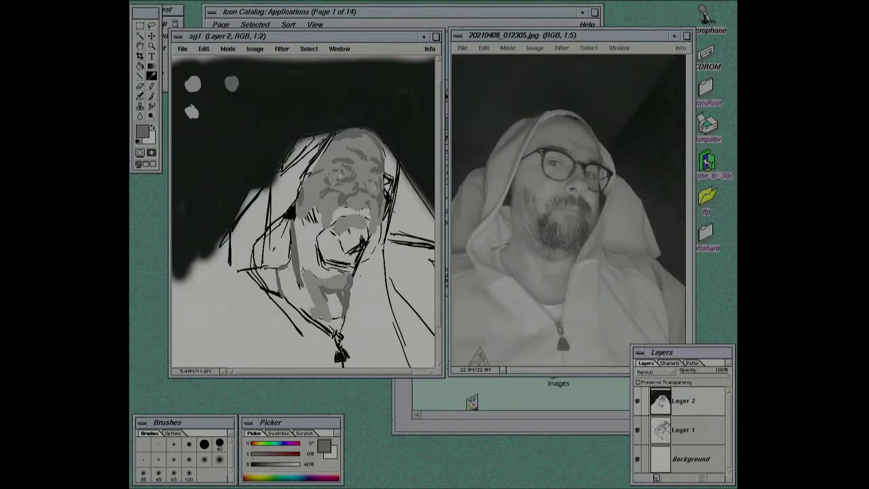
left_click(655, 373)
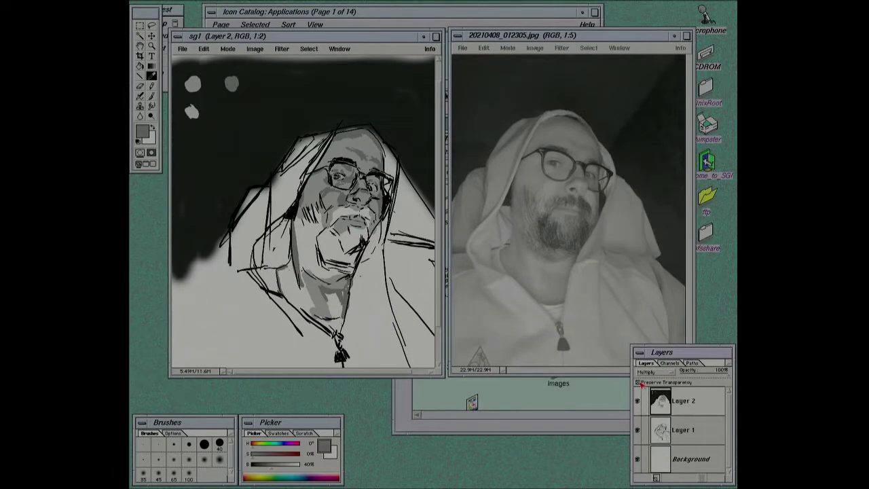
left_click(656, 373)
left_click(656, 343)
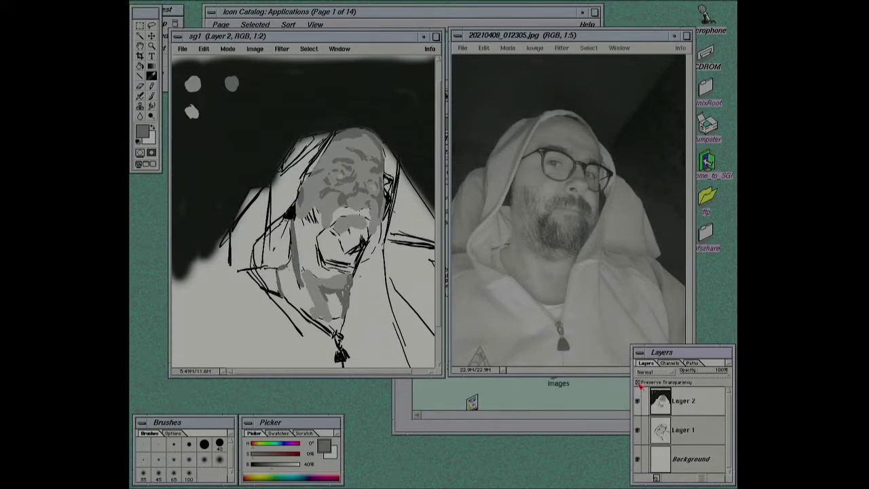
left_click(659, 441)
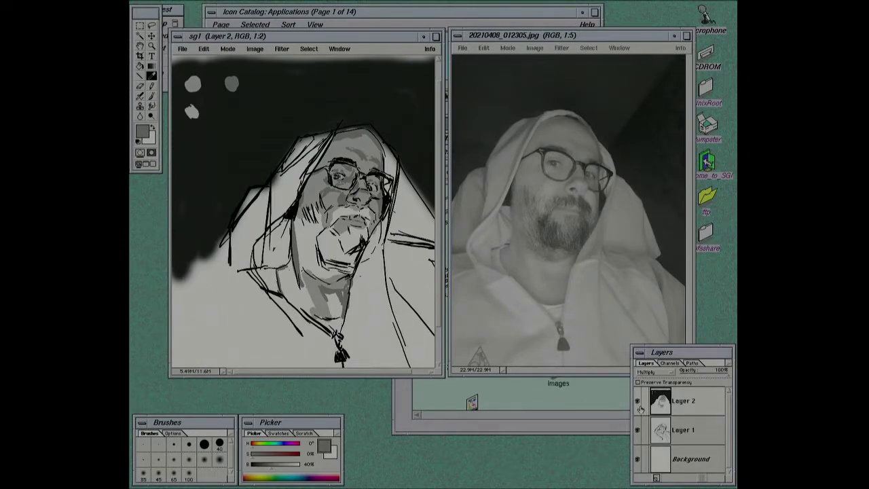
left_click(657, 373)
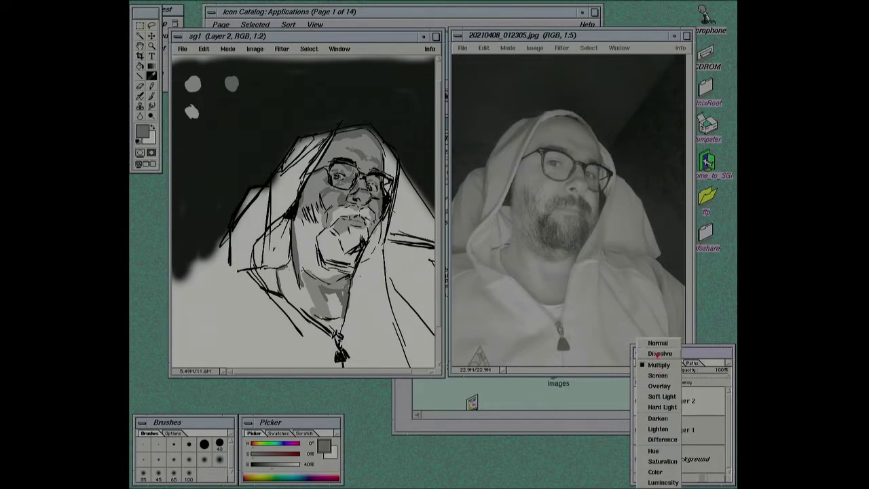
left_click(657, 343)
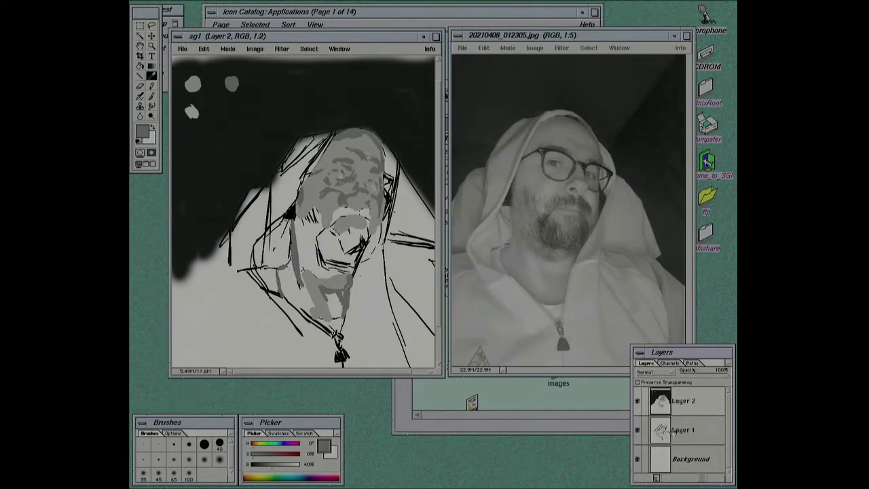
left_click_drag(674, 432, 670, 414)
- Make Layer 1 active and toggle the sketch and background layers' visibility to compare
left_click(685, 404)
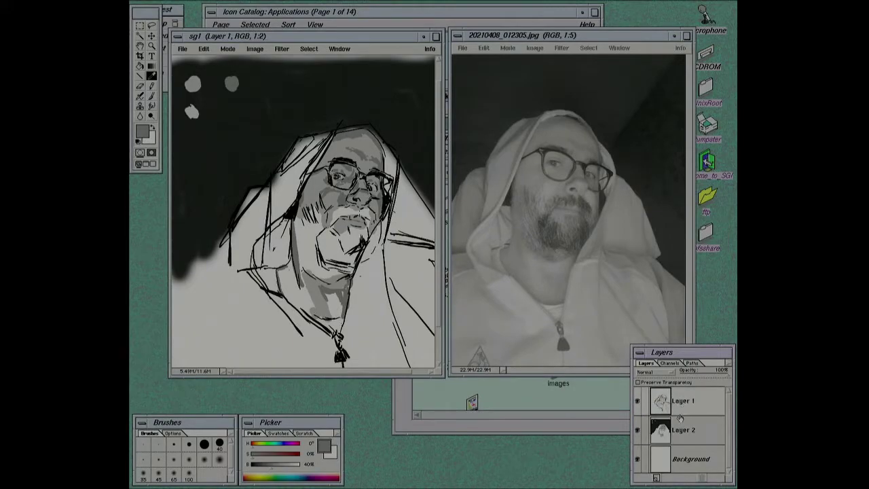
left_click(639, 405)
left_click(639, 405)
left_click(638, 430)
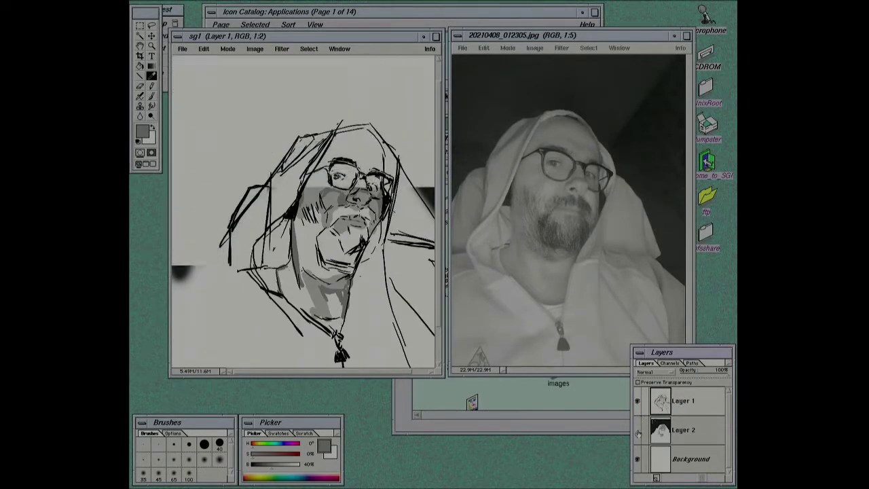
left_click(637, 430)
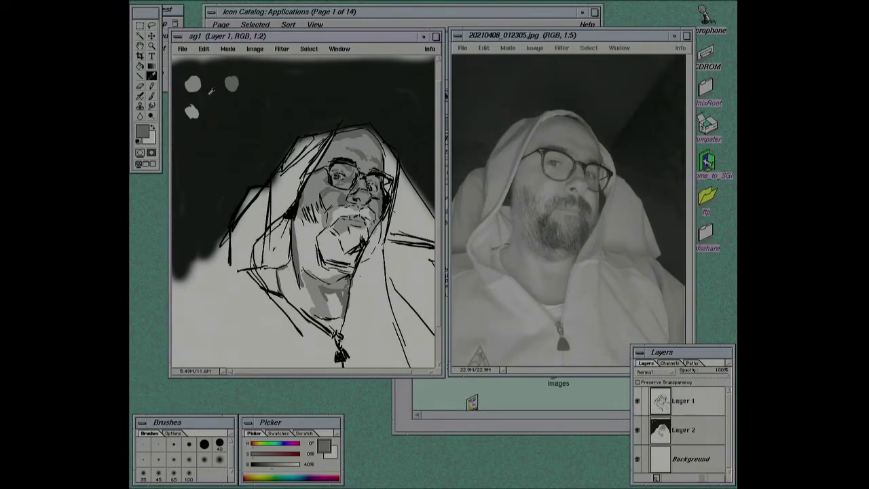
- Darken the painting colour to about 12% near-black grey and select the paintbrush with a small tip
left_click_drag(271, 467, 265, 468)
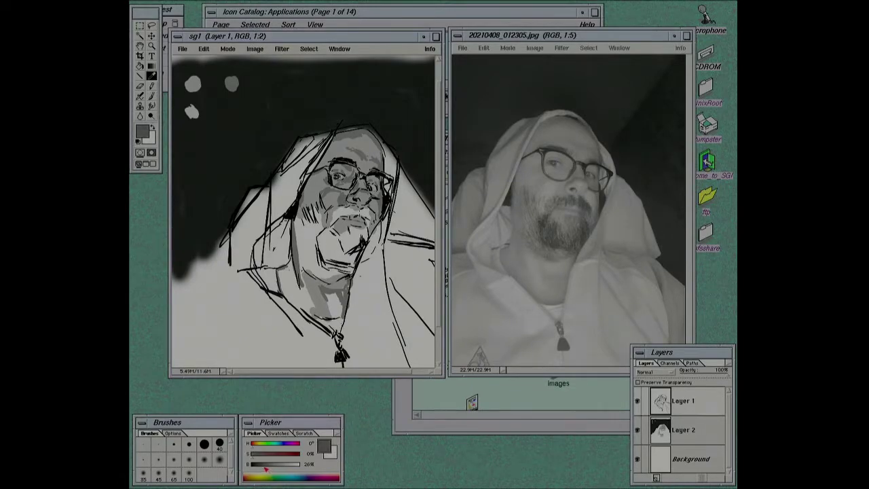
left_click(153, 97)
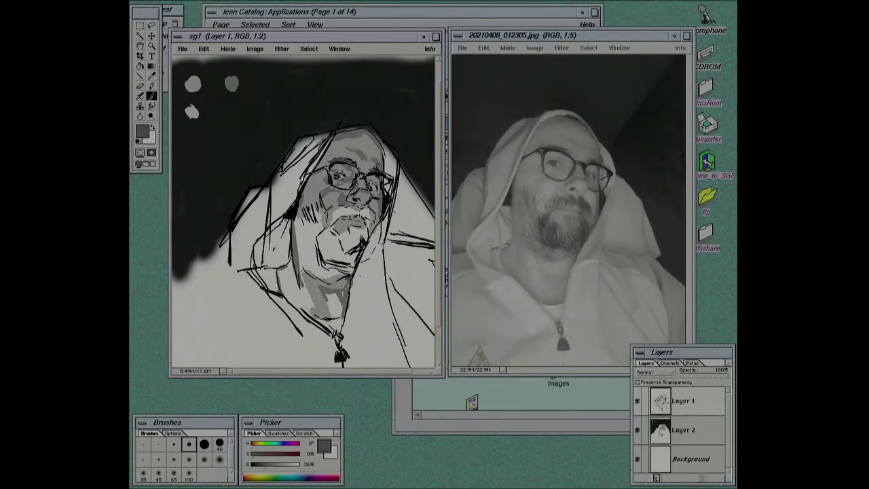
left_click(258, 465)
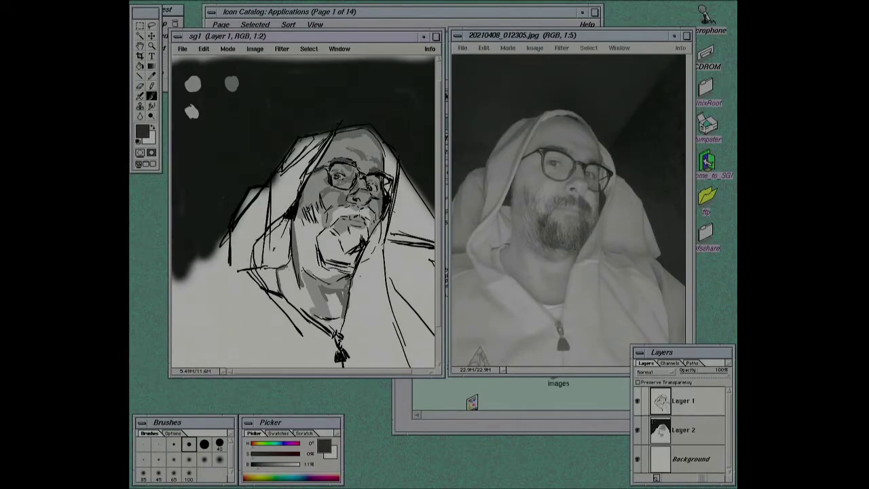
left_click(204, 48)
left_click(173, 445)
- Sample several face and shadow tones from the reference photo with the eyedropper
key("i")
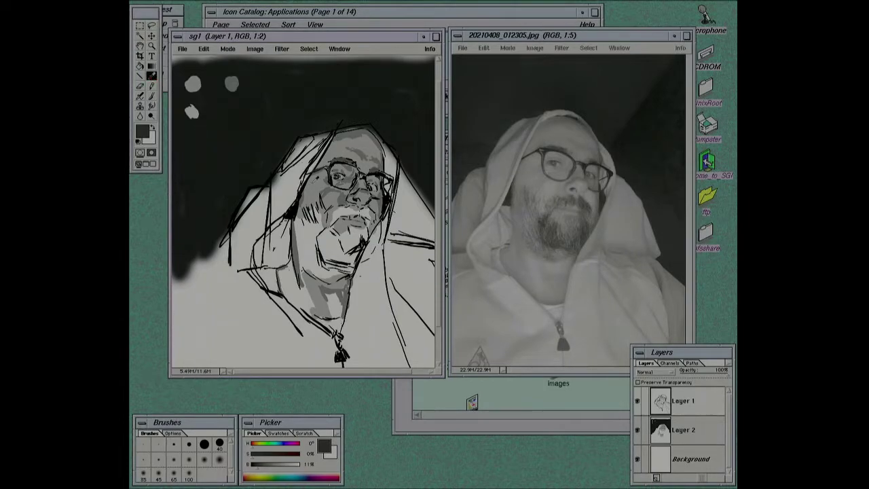
left_click(304, 217)
left_click(534, 166)
left_click(554, 187)
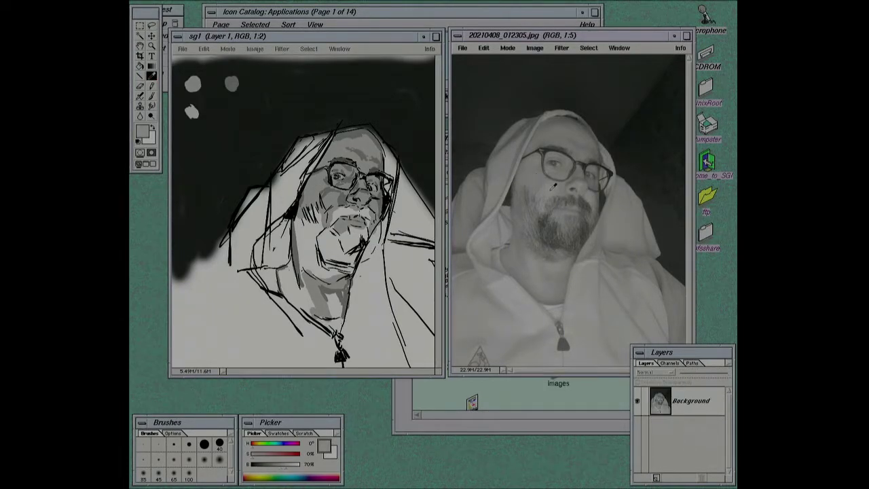
left_click(536, 157)
left_click(573, 131)
left_click(562, 114)
left_click(600, 149)
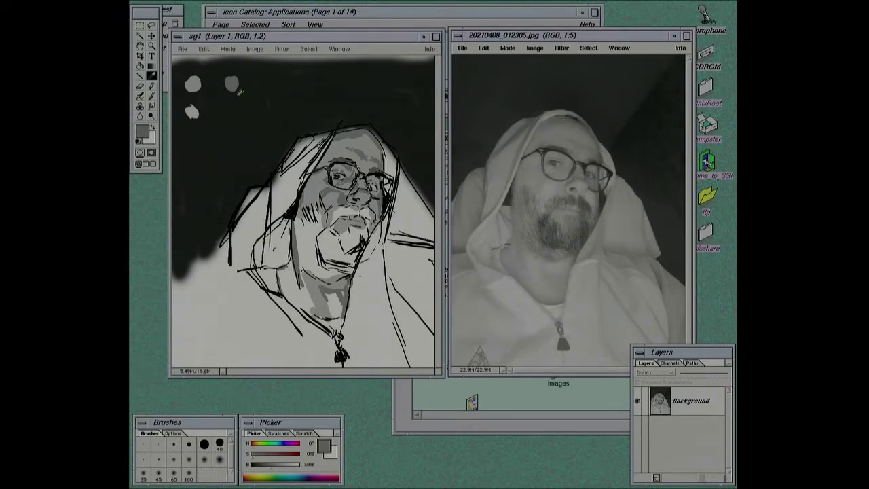
- Back in the sketch, sample greys from the canvas dabs and photo, ending on an 80% light grey
left_click(238, 94)
left_click(193, 112)
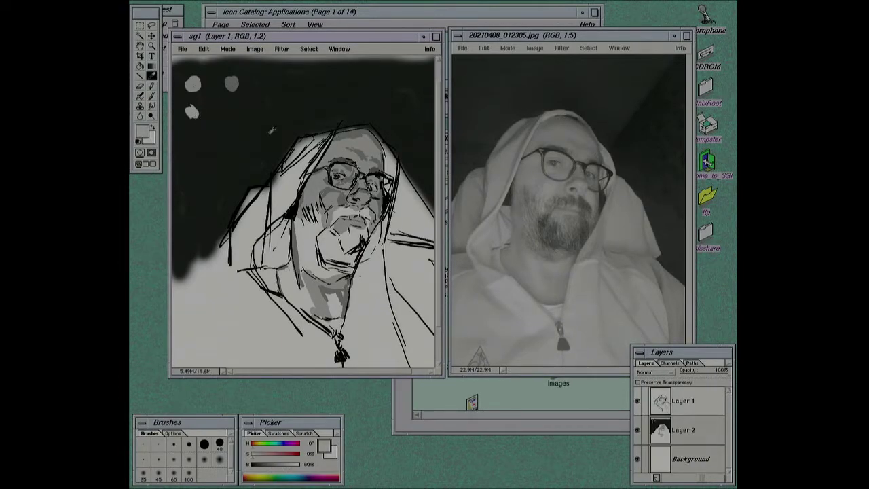
left_click(584, 179)
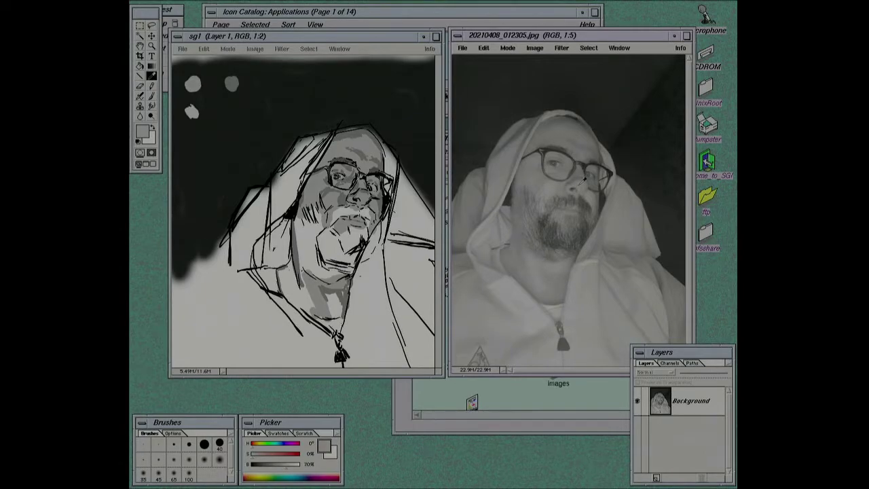
left_click(564, 158)
left_click(343, 162)
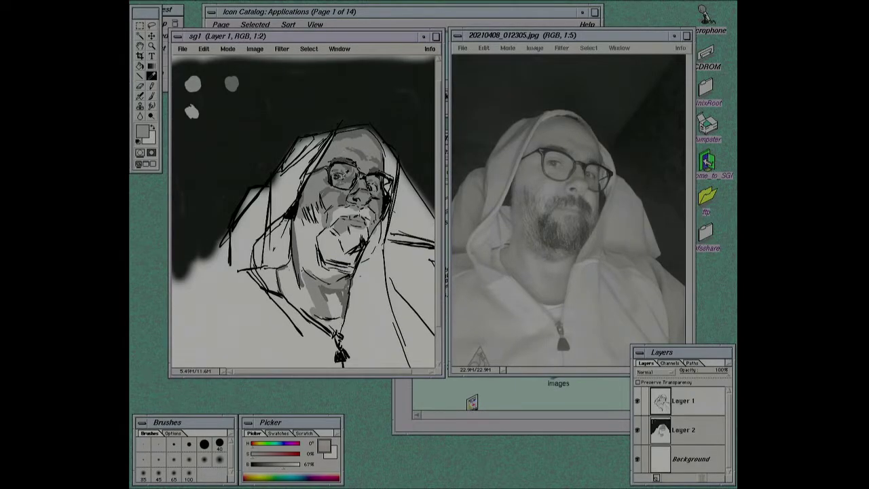
left_click(195, 106)
key("b")
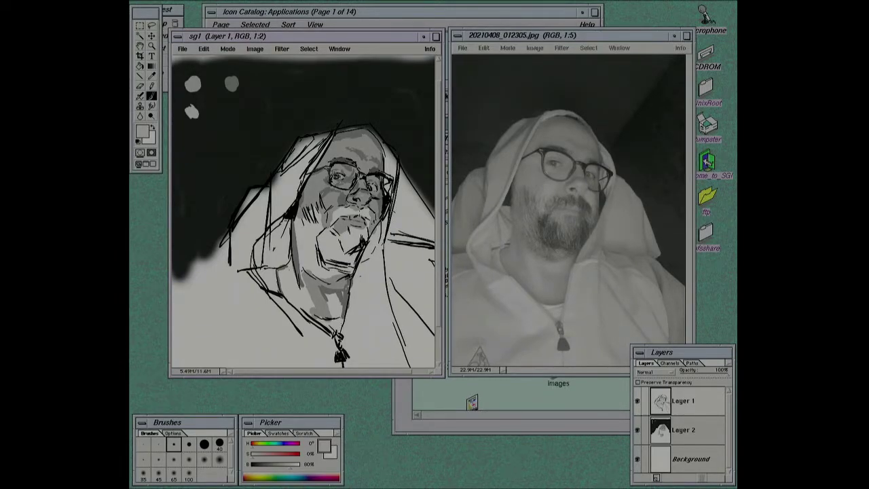
left_click(204, 49)
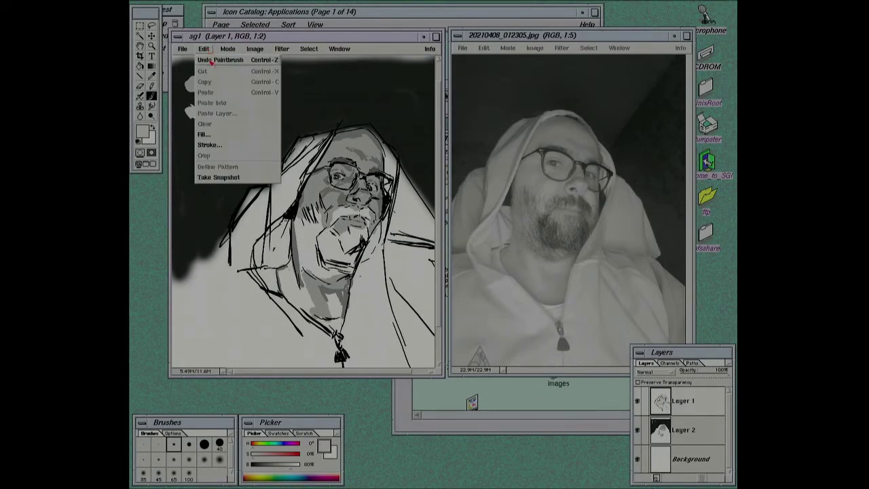
left_click(313, 56)
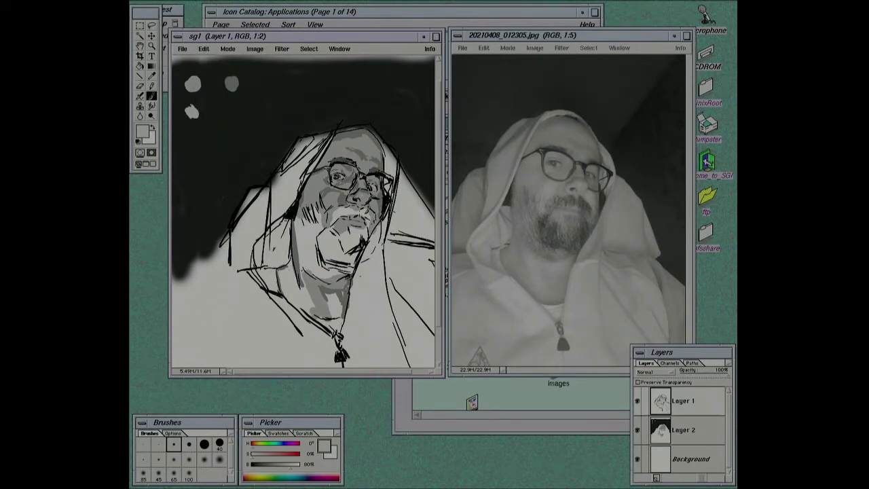
key("bracketright")
left_click(174, 444)
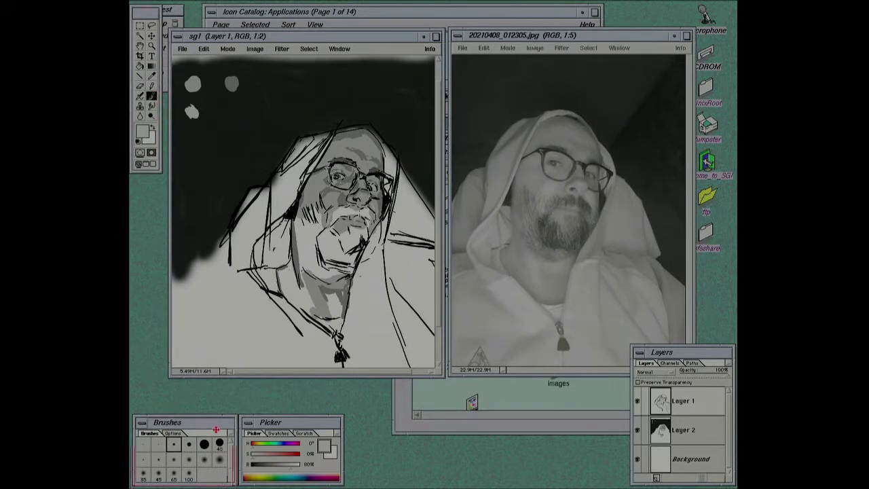
- Choose a slightly larger brush and dab a fourth grey swatch below the others
left_click_drag(201, 422, 198, 421)
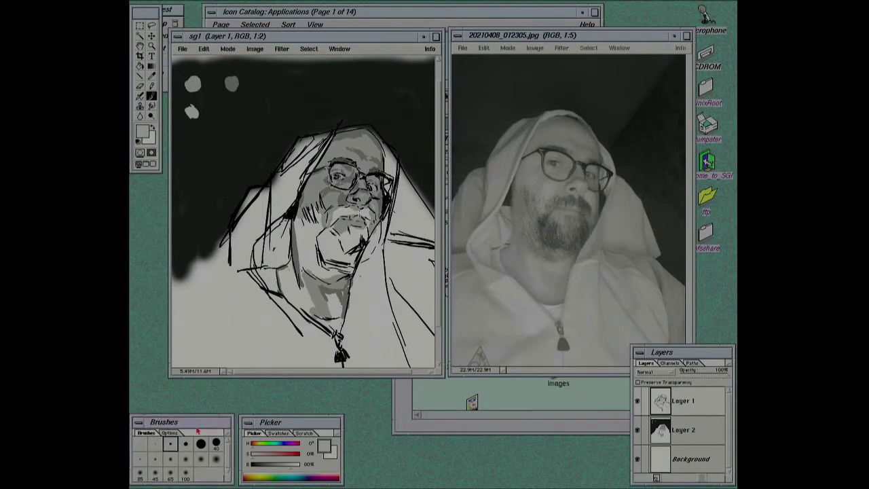
left_click(185, 444)
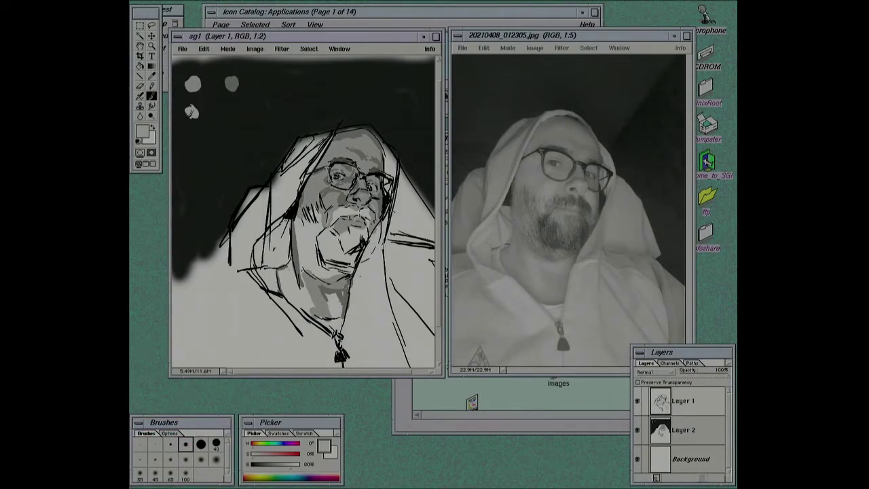
left_click(194, 139)
- Sample greys from the dabs and darken the colour to a mid tone with the B slider
left_click(233, 82, "alt")
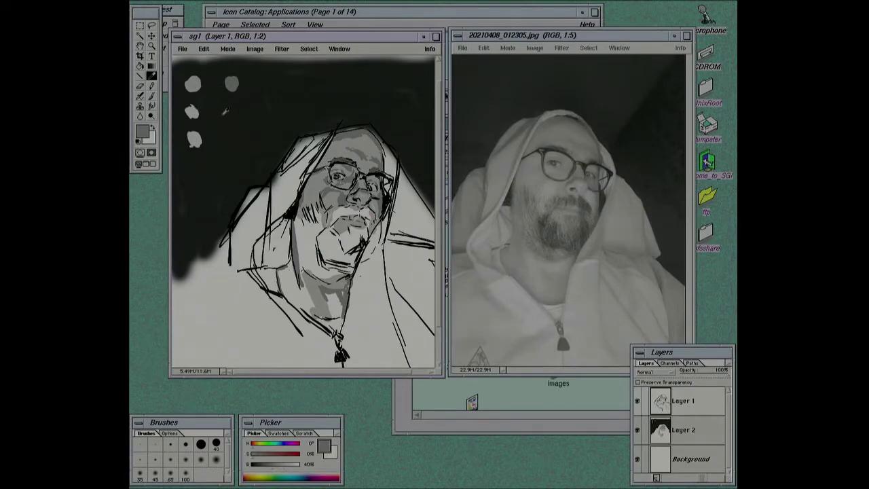
left_click(198, 88, "alt")
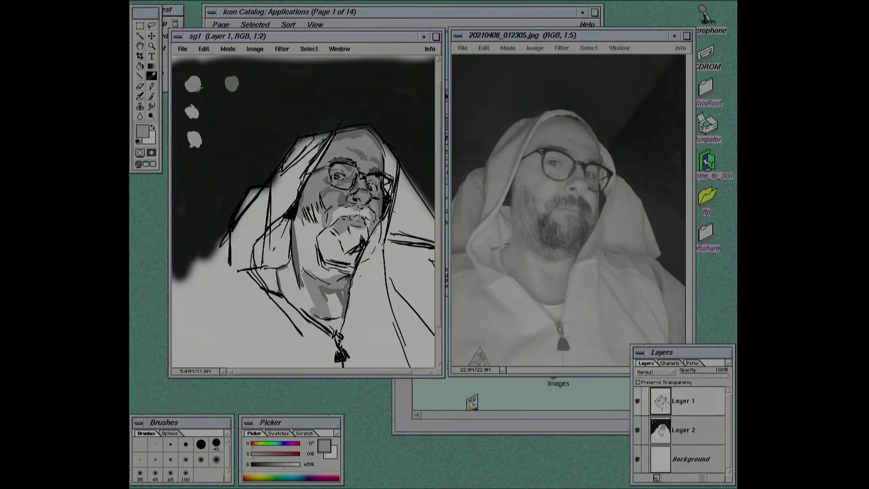
left_click_drag(283, 468, 278, 469)
left_click(192, 112, "alt")
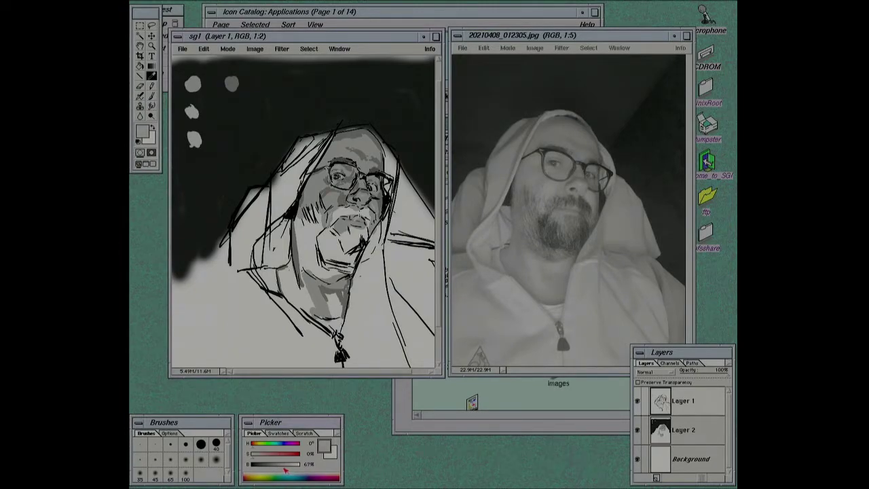
left_click_drag(286, 469, 278, 468)
- Repaint the middle-left grey dab larger and lighter
key("b")
left_click(185, 445)
left_click(192, 112)
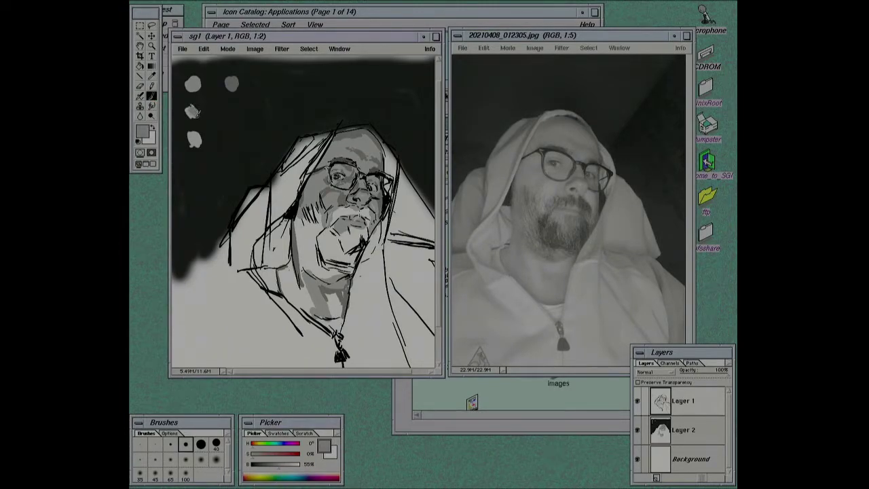
left_click_drag(193, 112, 199, 108)
- Resample greys from the dabs, settling on a 55% grey, then switch to freehand selection
left_click(193, 82, "alt")
left_click(195, 138, "alt")
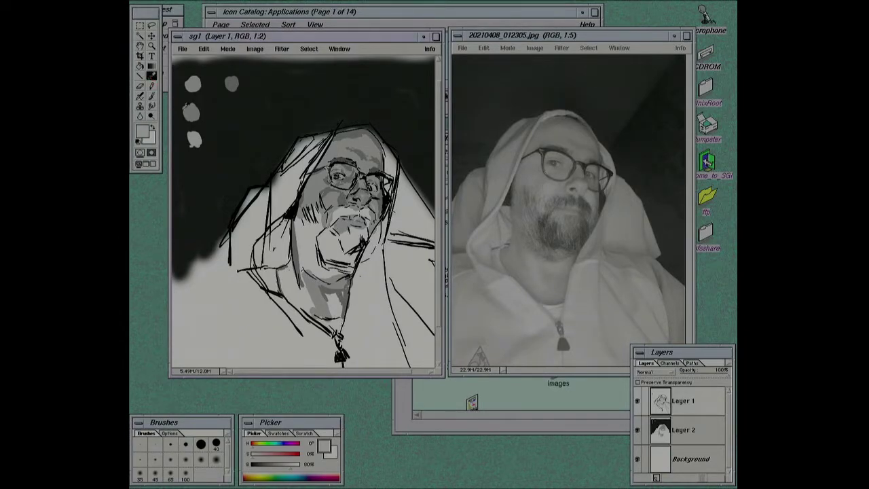
left_click(211, 97, "alt")
left_click(150, 96)
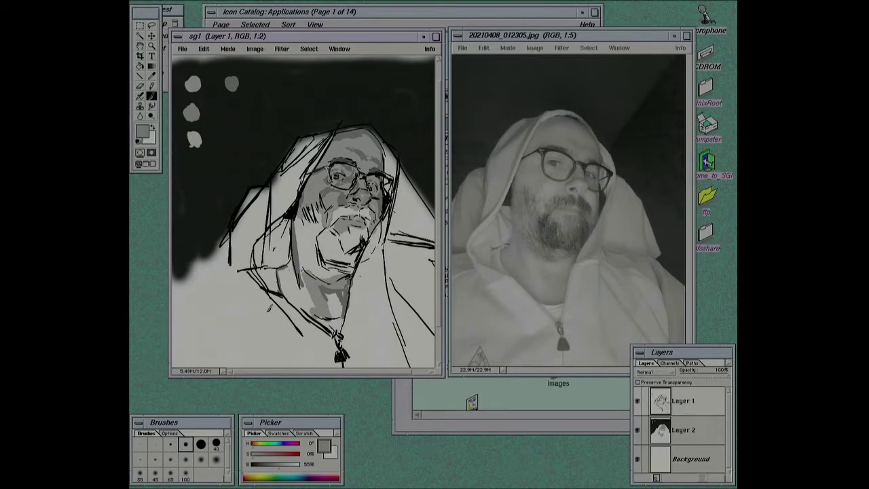
left_click(152, 29)
- Float the magic-wand-selected black outline, nudge it slightly upward, and deselect with Select > None
left_click(152, 36)
key("ctrl+v")
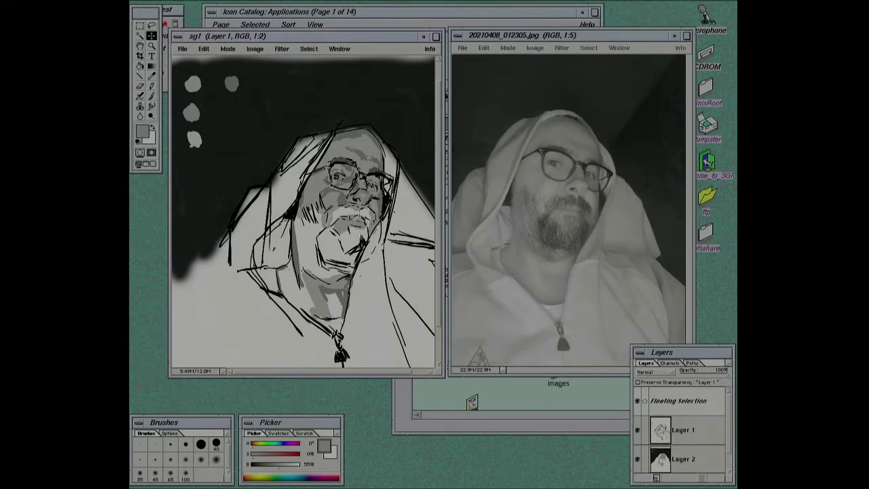
left_click(140, 45)
left_click_drag(381, 198, 376, 207)
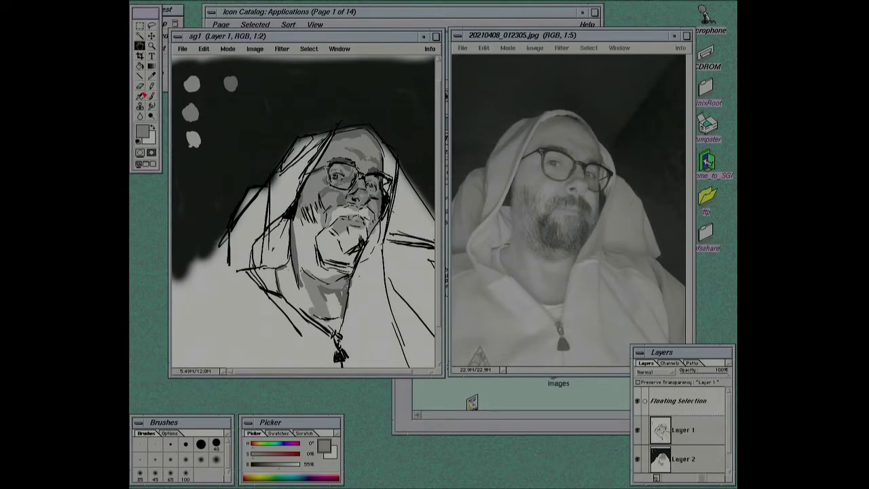
left_click(205, 49)
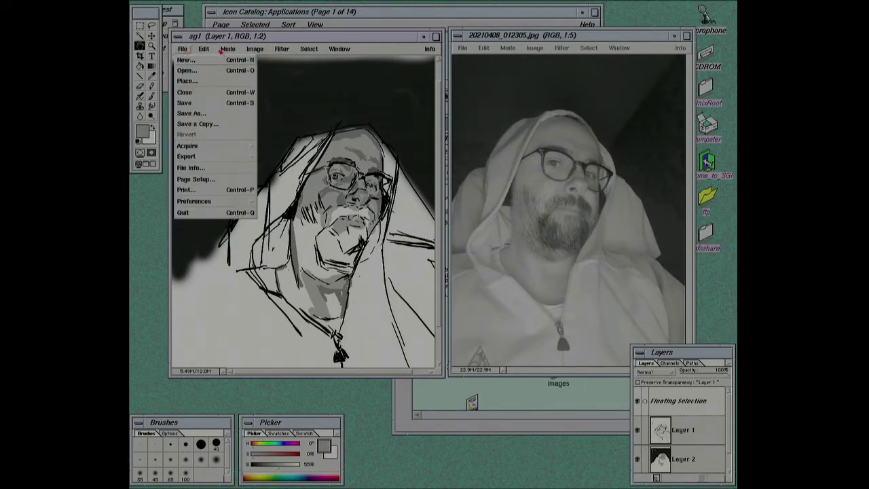
left_click(164, 63)
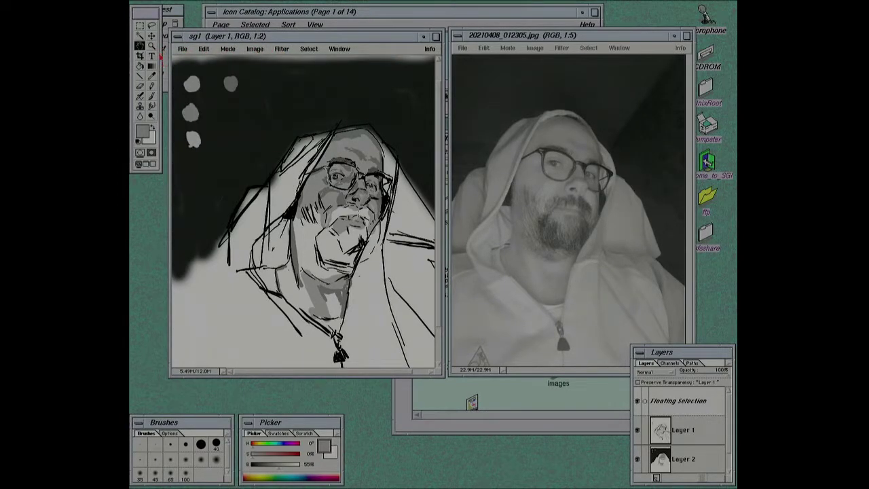
key("v")
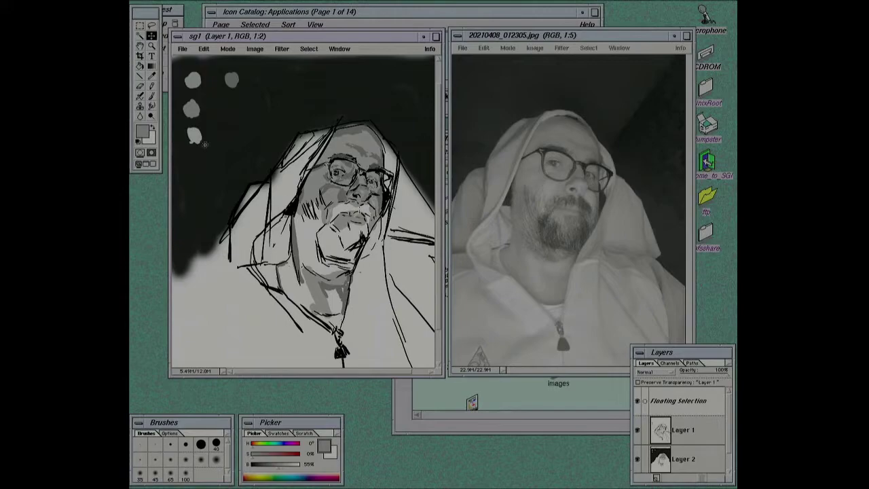
left_click(309, 48)
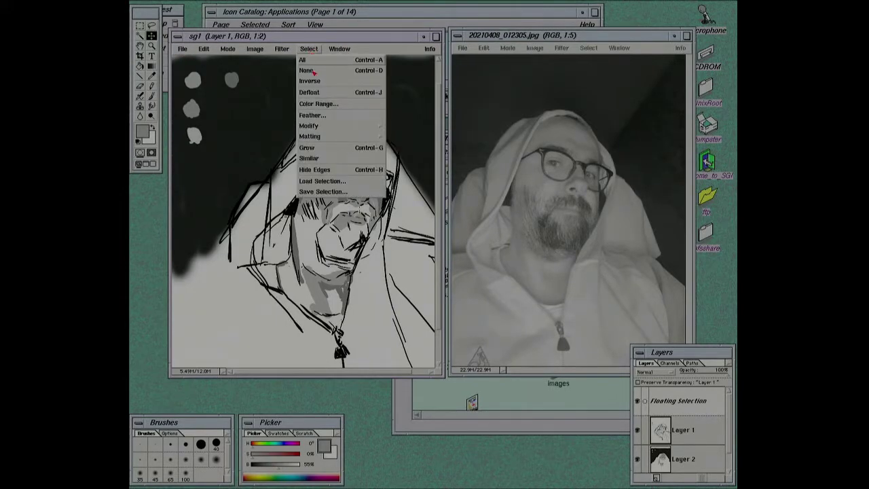
left_click(313, 73)
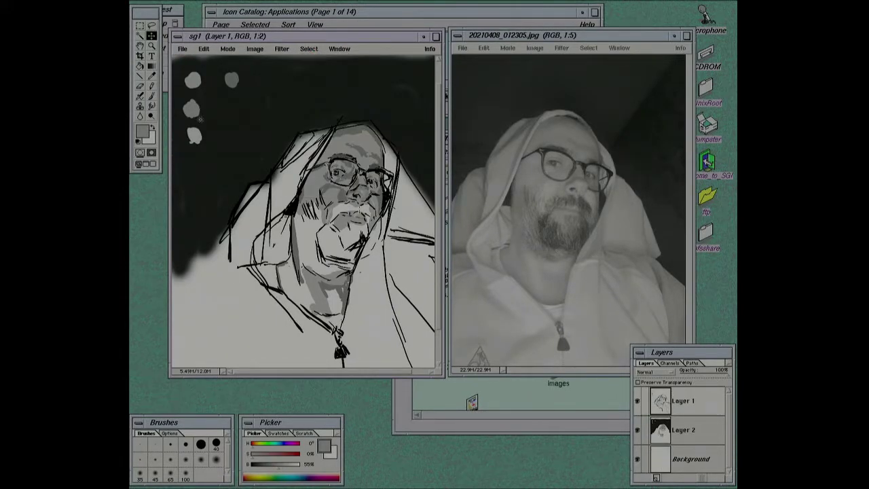
left_click(151, 25)
- Drop the leftover floating selection via the Select menu
key("v")
left_click(331, 192)
left_click(309, 48)
left_click(312, 73)
- Draw a short dark stroke on the hood's top right with a larger brush, then sample a 40% grey
left_click(152, 76)
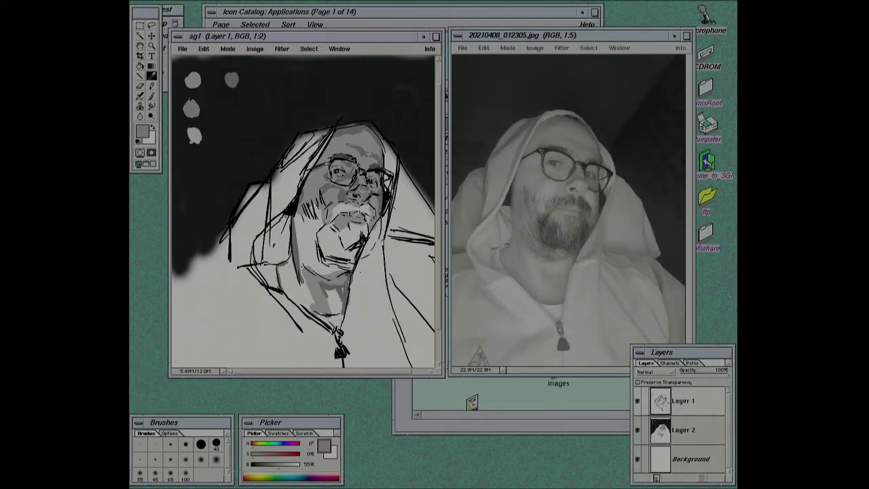
left_click(152, 97)
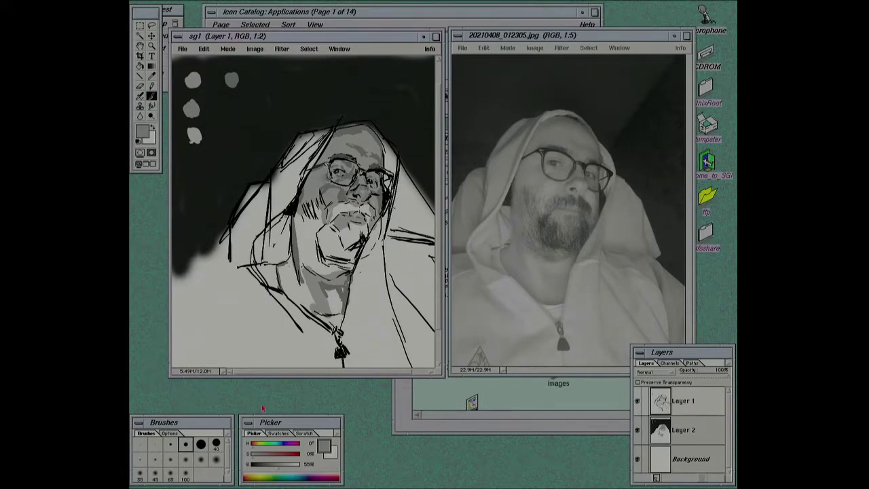
left_click(201, 444)
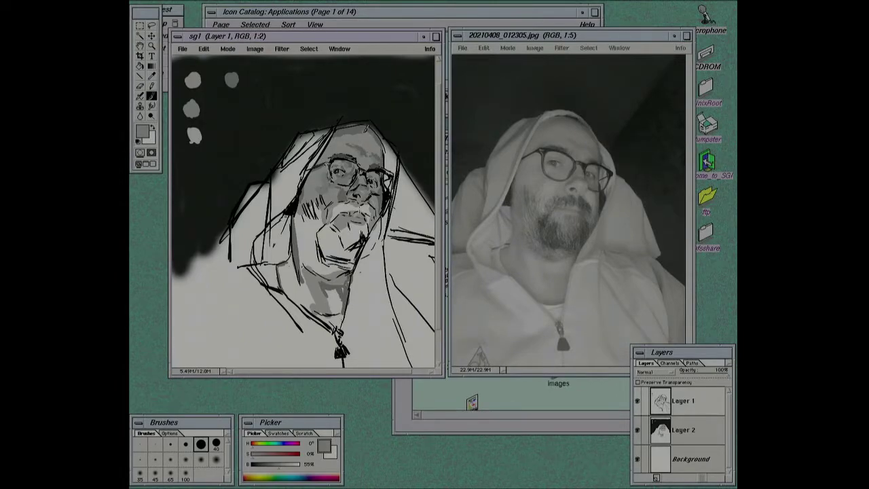
left_click_drag(373, 132, 379, 144)
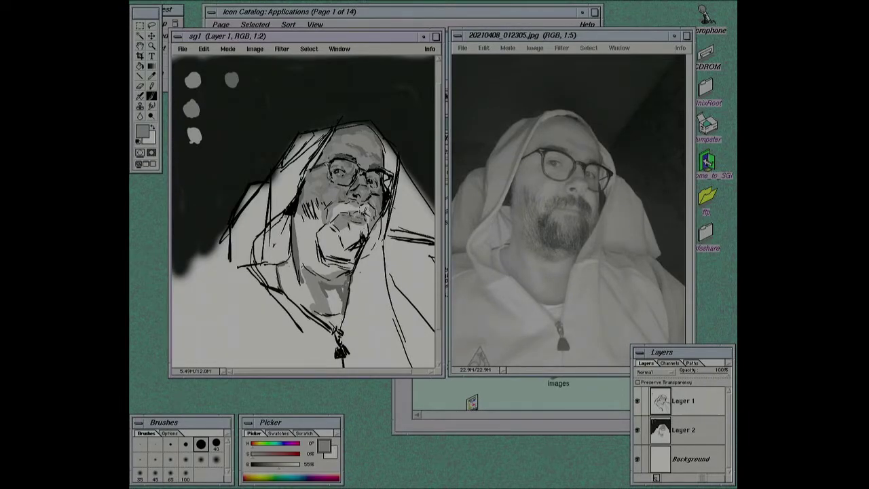
left_click(348, 211, "alt")
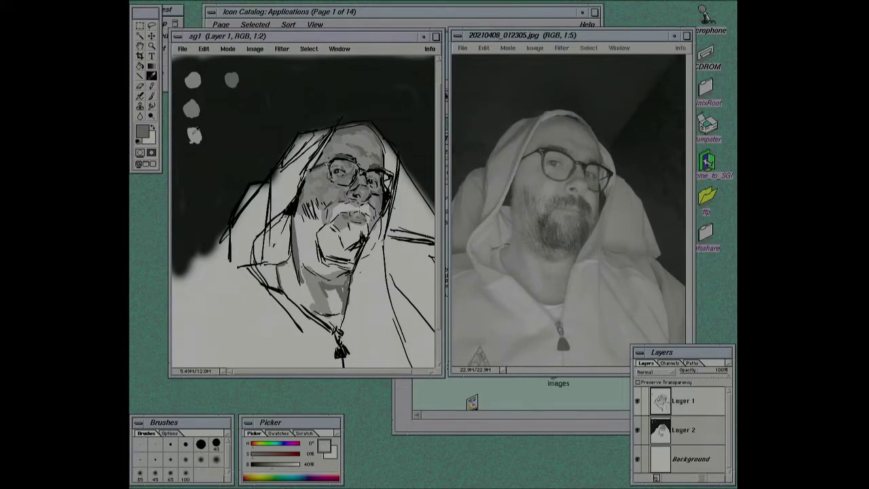
- Swap to the lighter grey and reduce the brush to a smaller size
key("x")
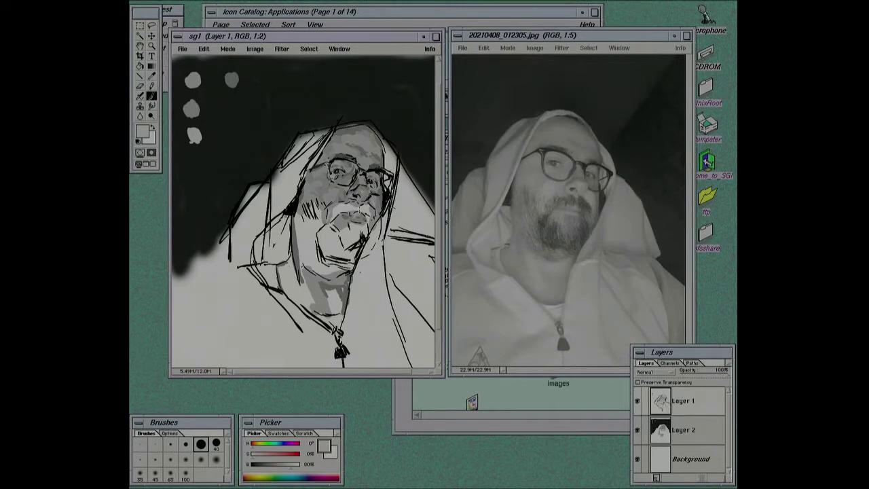
left_click(204, 49)
left_click(204, 48)
left_click(303, 76)
left_click(150, 76)
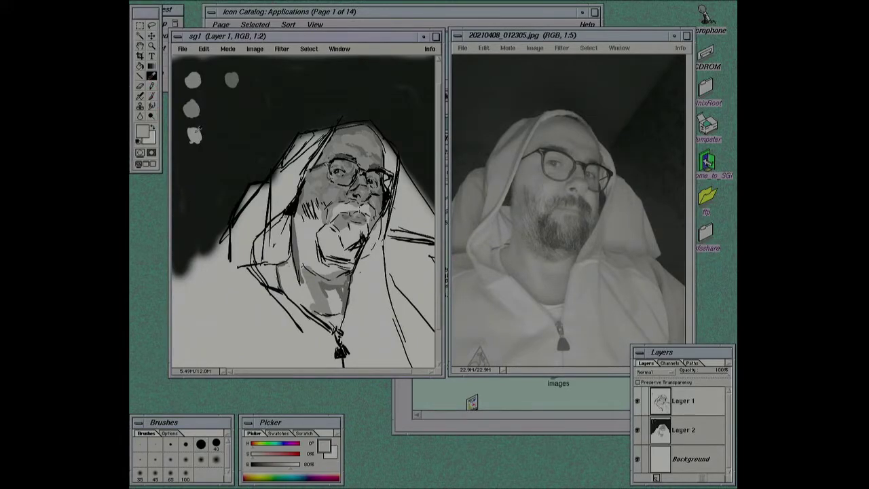
left_click(151, 96)
key("bracketleft")
key("bracketleft")
- Sample a darker mid grey and paint a darker stroke on the chin with the large round brush
key("x")
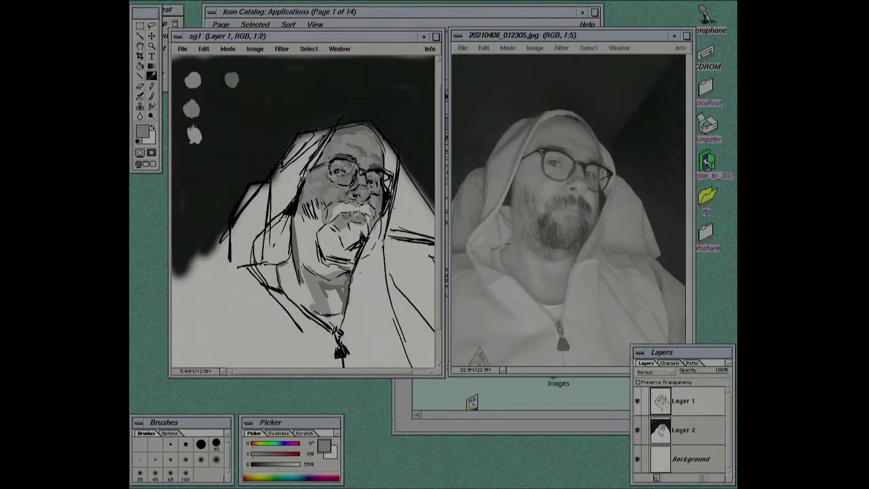
key("x")
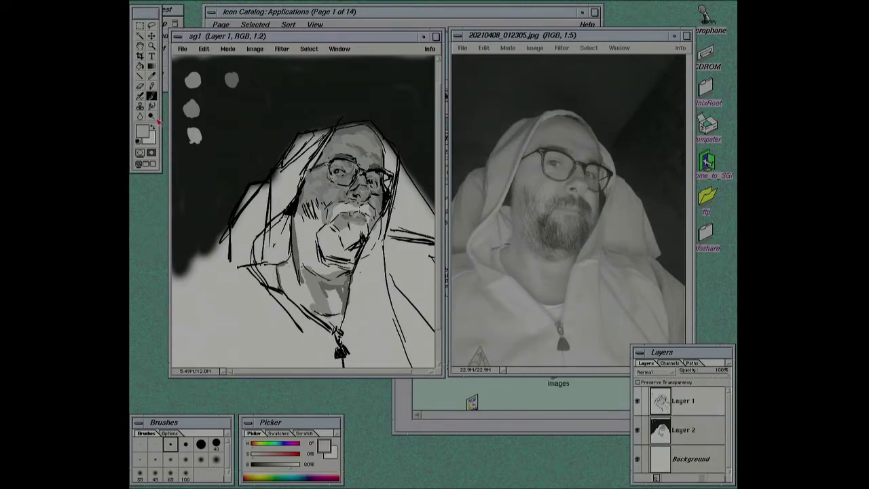
left_click(374, 218, "alt")
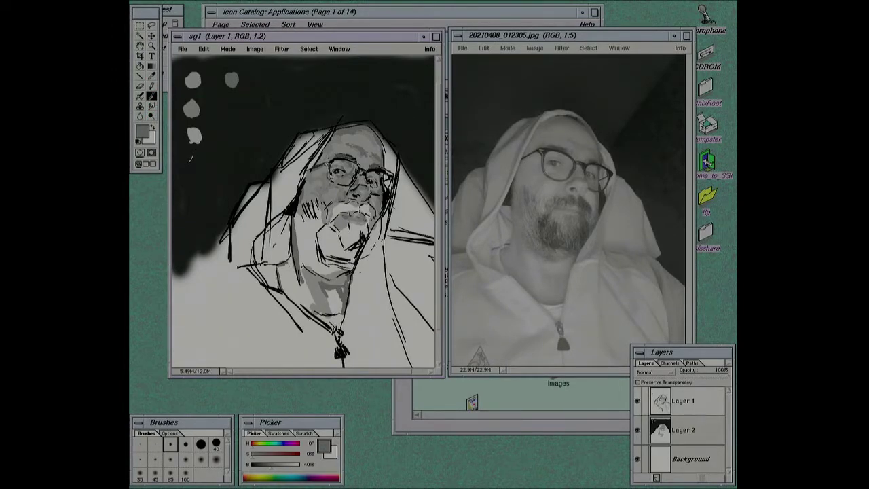
left_click(192, 113, "alt")
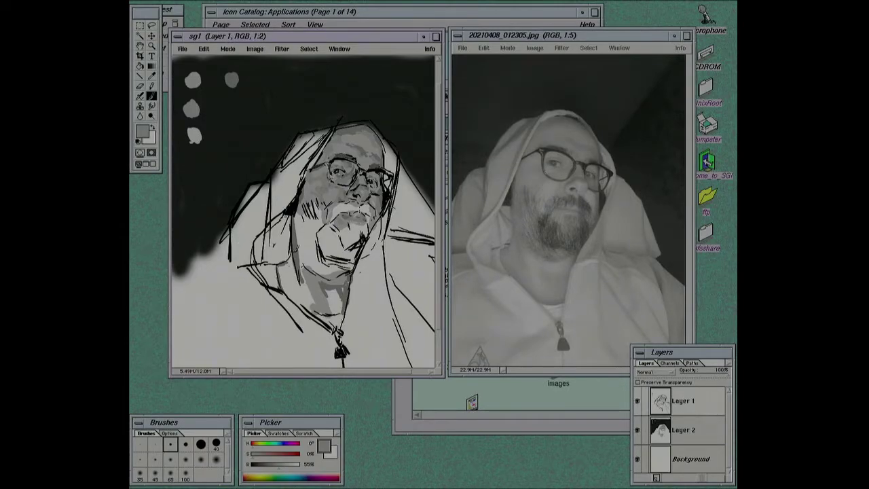
left_click(201, 444)
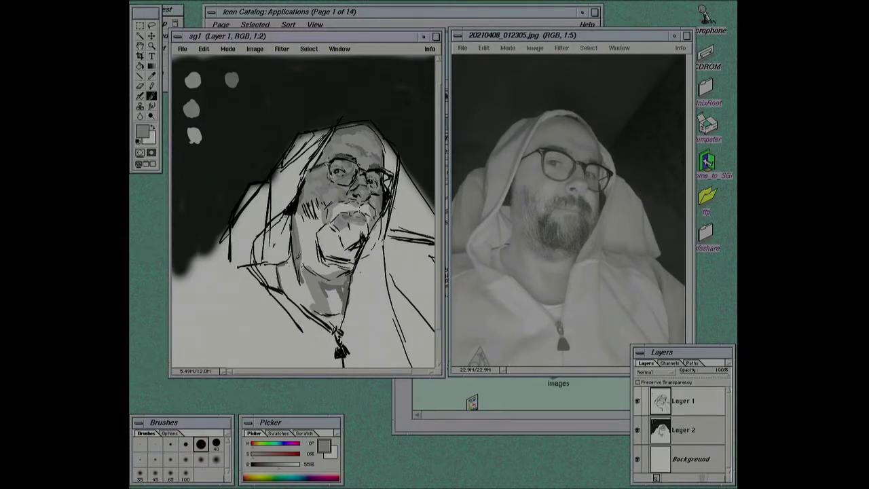
left_click_drag(323, 278, 333, 307)
- Sample a darker grey and try raising its brightness to 80%, then undo the change
left_click(192, 80, "alt")
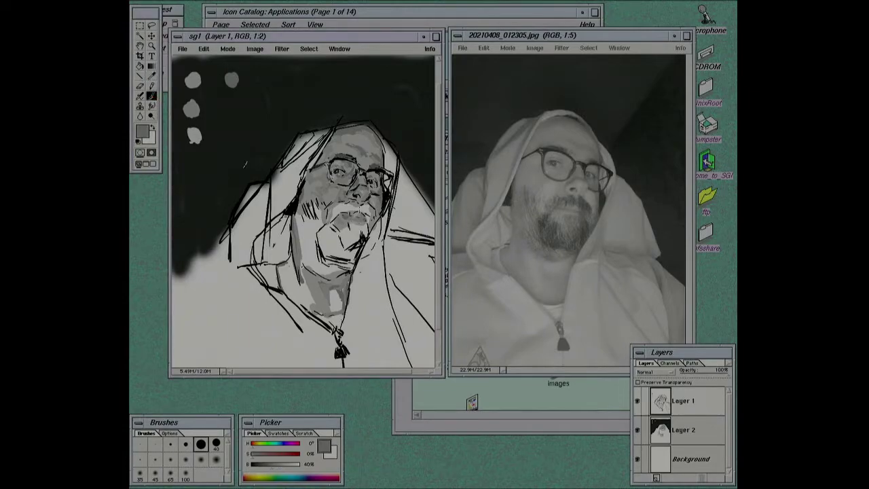
left_click(171, 444)
left_click(151, 76)
left_click(153, 98)
left_click(271, 465)
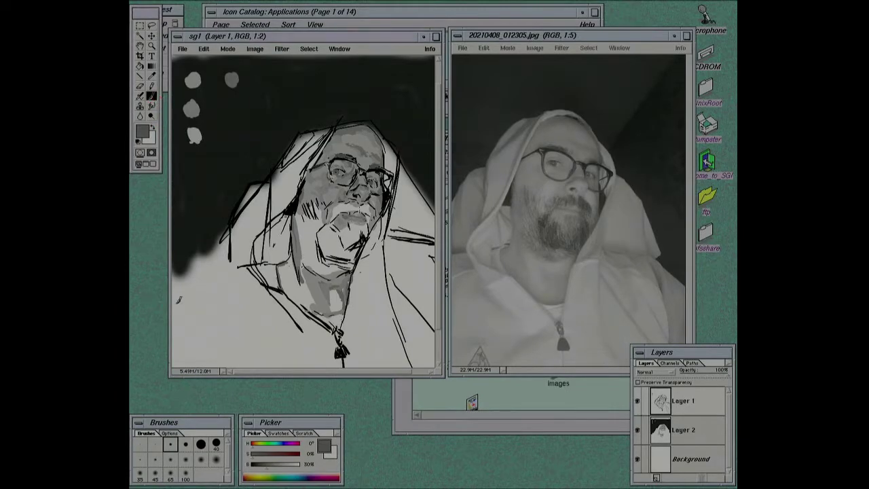
left_click_drag(266, 463, 290, 463)
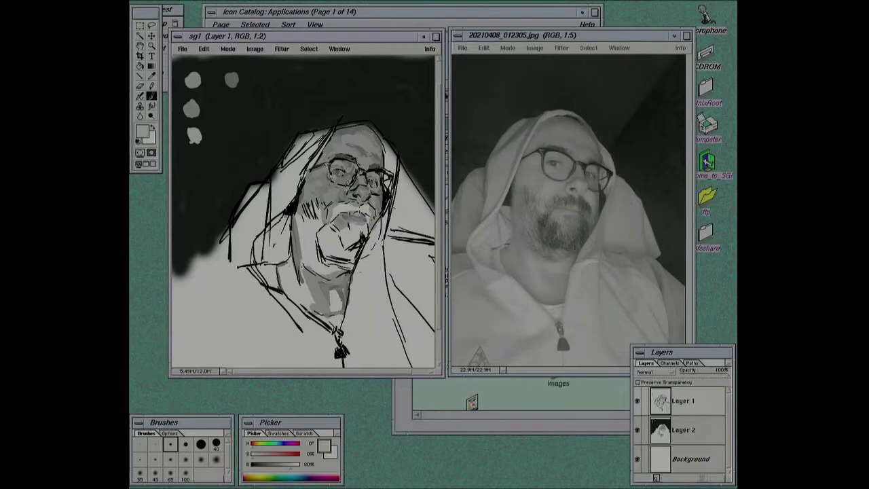
key("ctrl+z")
- Sample a dark grey and darken the paint colour to 20% brightness with a smaller brush
key("i")
left_click(237, 77)
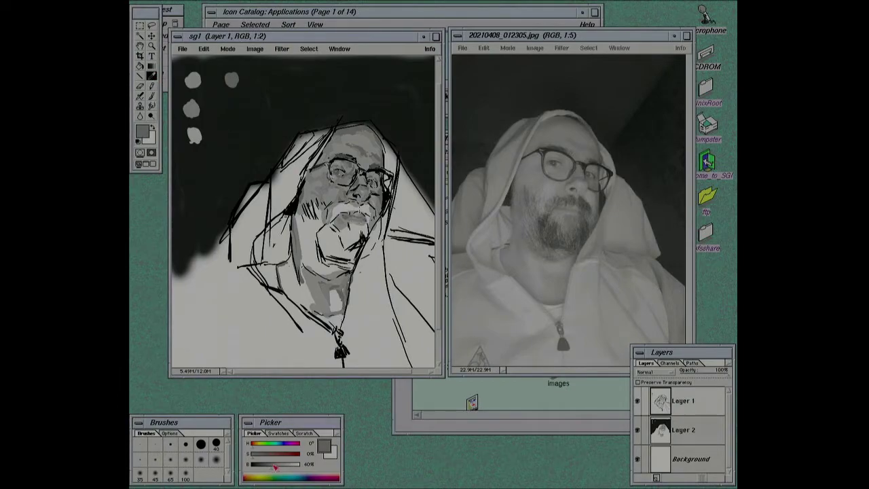
left_click_drag(274, 467, 269, 467)
key("b")
left_click(155, 444)
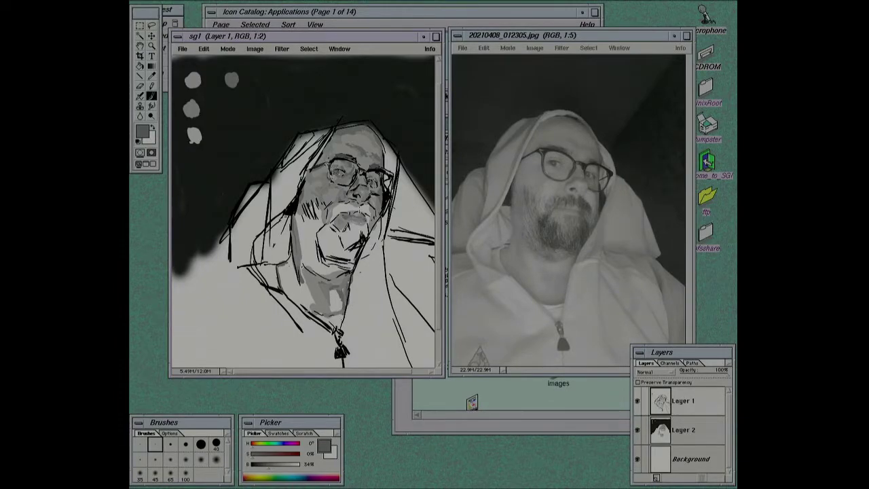
left_click(265, 470)
left_click(169, 444)
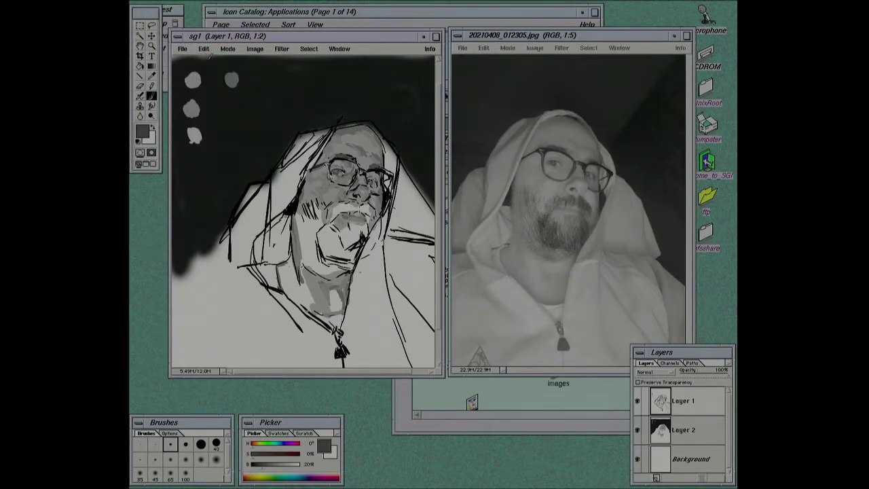
- Sample a light grey from the painting and return to the soft paintbrush
key("y")
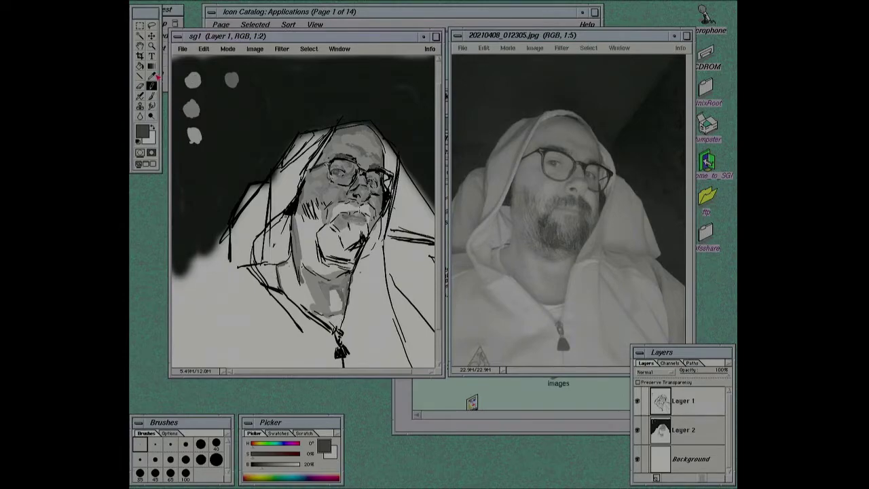
left_click(192, 79, "alt")
key("b")
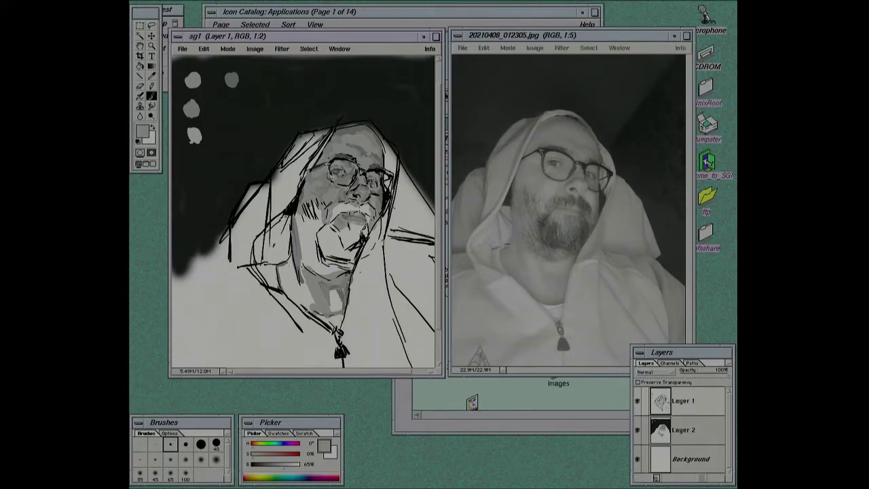
left_click(340, 50)
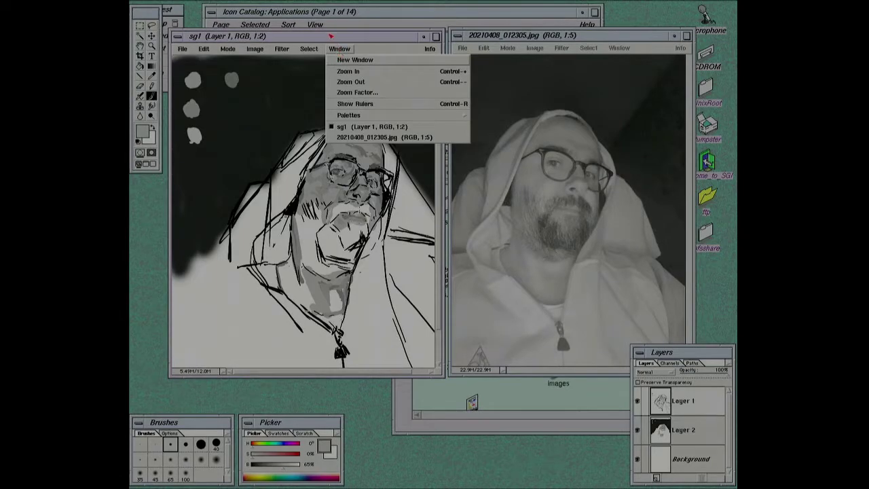
left_click(328, 39)
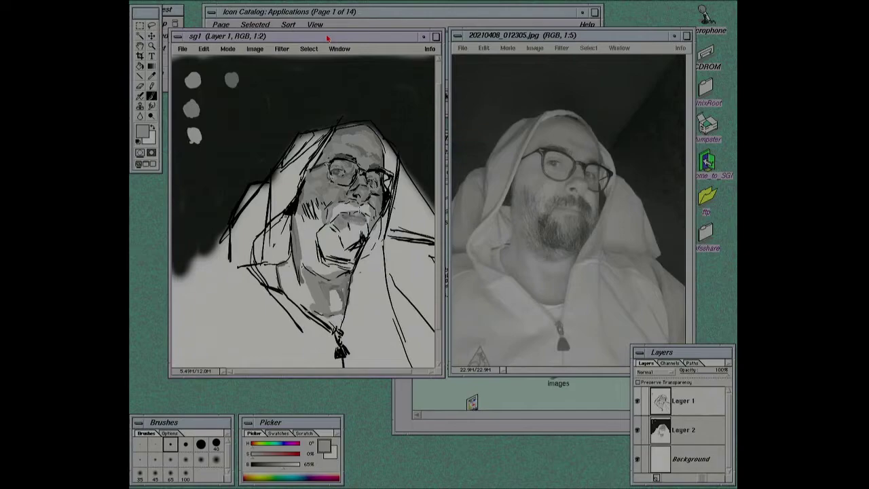
- Darken the test-dot grey to about 21% and paint dark strokes near and left of the chin
key("i")
left_click(193, 79)
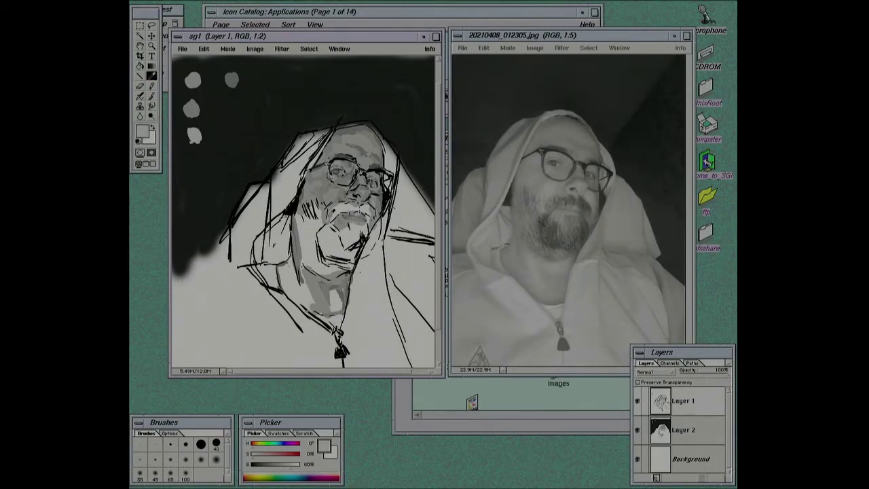
key("b")
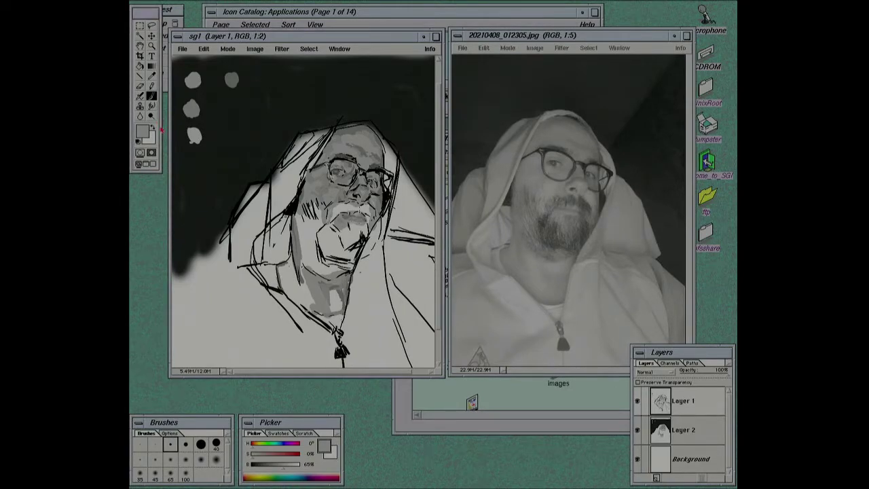
left_click_drag(283, 468, 263, 470)
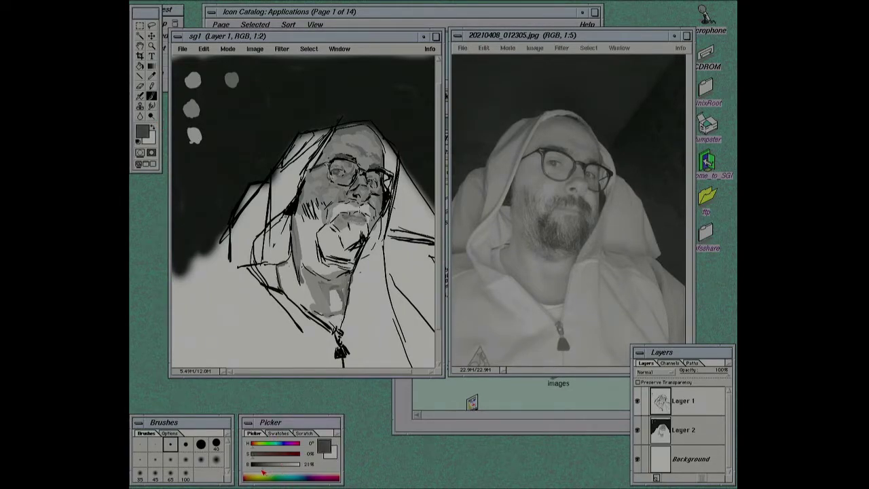
left_click(201, 444)
left_click_drag(366, 230, 360, 257)
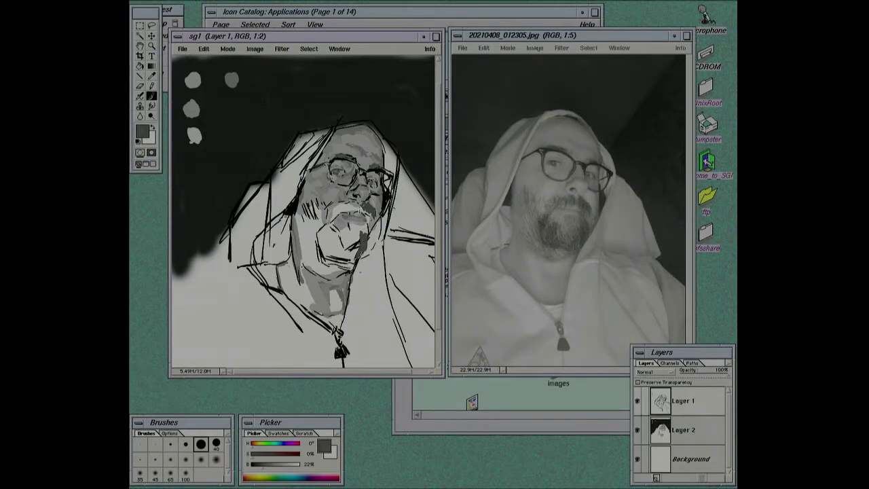
mouse_move(332, 219)
left_mouse_down()
mouse_move(319, 229)
mouse_move(328, 254)
mouse_move(340, 229)
mouse_move(336, 254)
mouse_move(359, 262)
left_mouse_up()
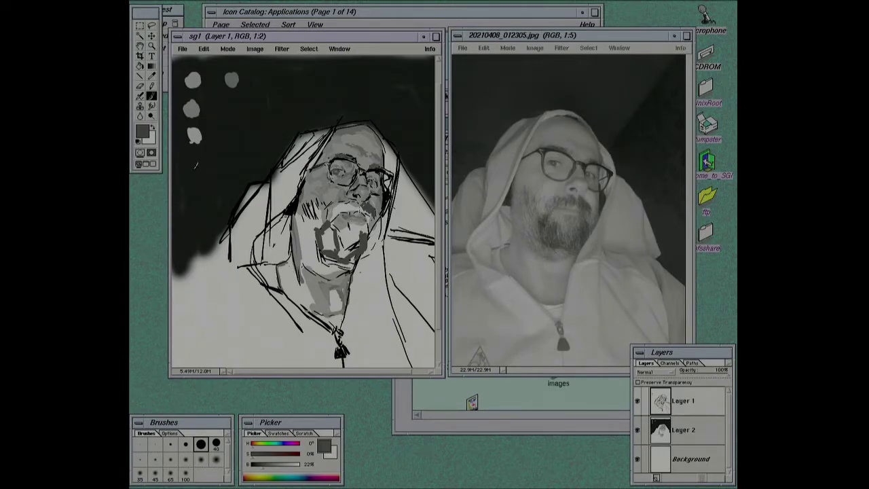
- Sample a grey from the reference photo and lighten the paint colour to about 89%
left_click(194, 136, "alt")
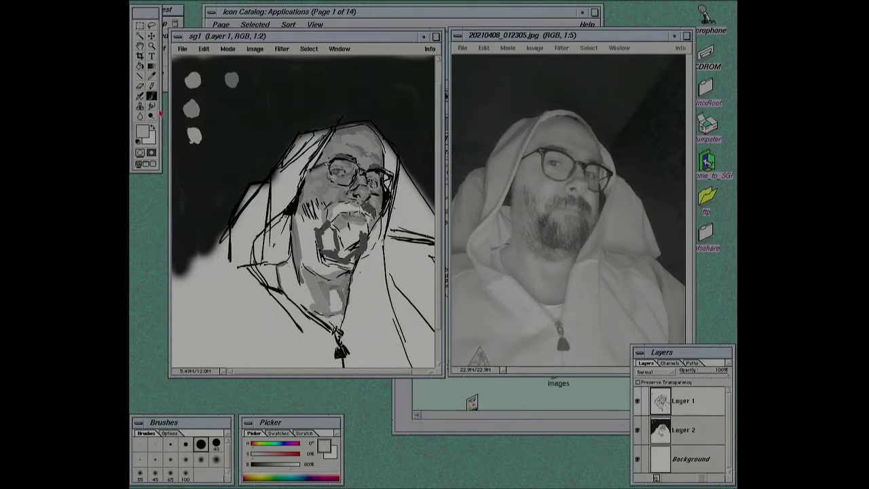
left_click(151, 76)
left_click(553, 195)
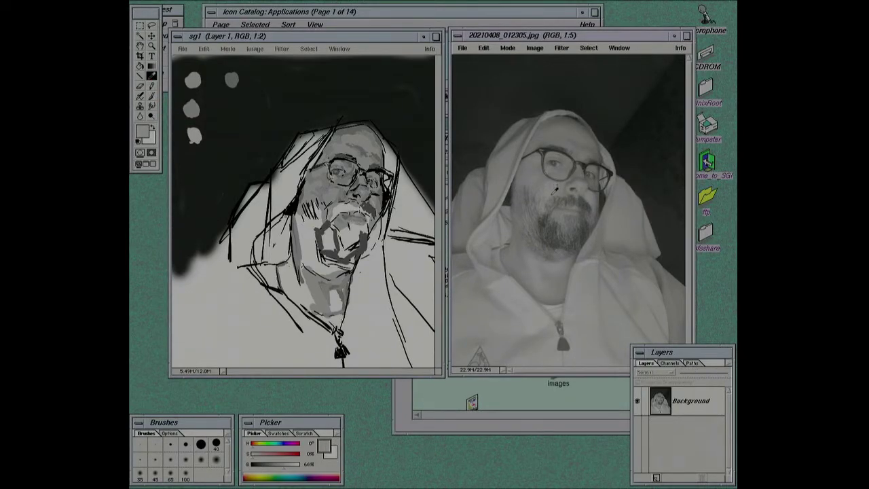
left_click(198, 126)
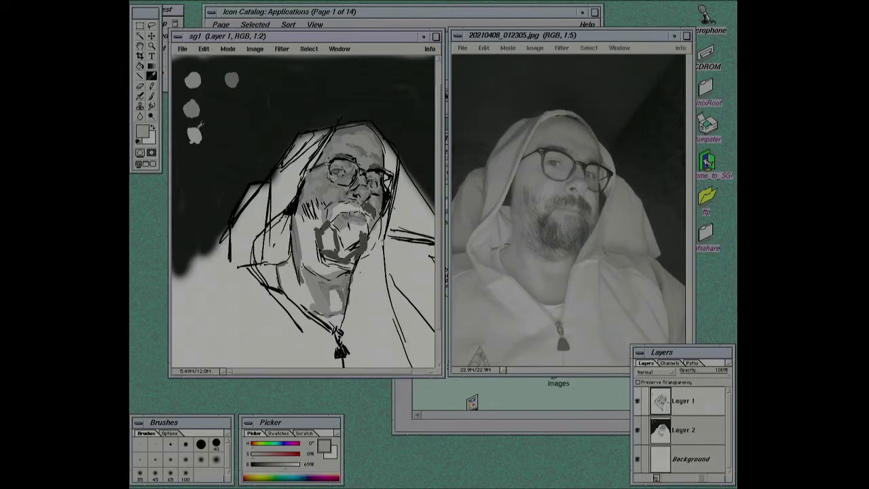
left_click(151, 98)
left_click(268, 468)
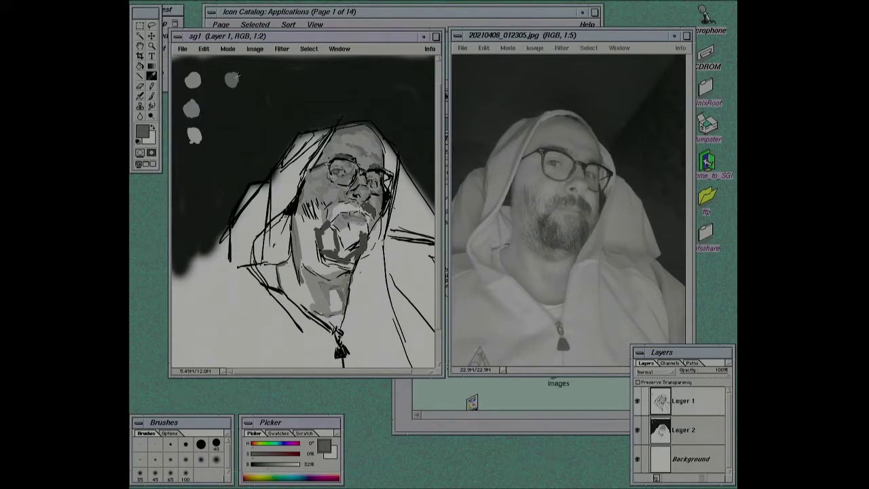
left_click(271, 468)
left_click(152, 97)
- Paint dark strokes around the mouth and moustache, then light grey on the beard beside the mouth
mouse_move(324, 229)
left_mouse_down()
mouse_move(330, 243)
mouse_move(361, 232)
mouse_move(354, 243)
mouse_move(361, 240)
left_mouse_up()
mouse_move(355, 199)
left_mouse_down()
mouse_move(358, 209)
mouse_move(310, 209)
mouse_move(307, 224)
left_mouse_up()
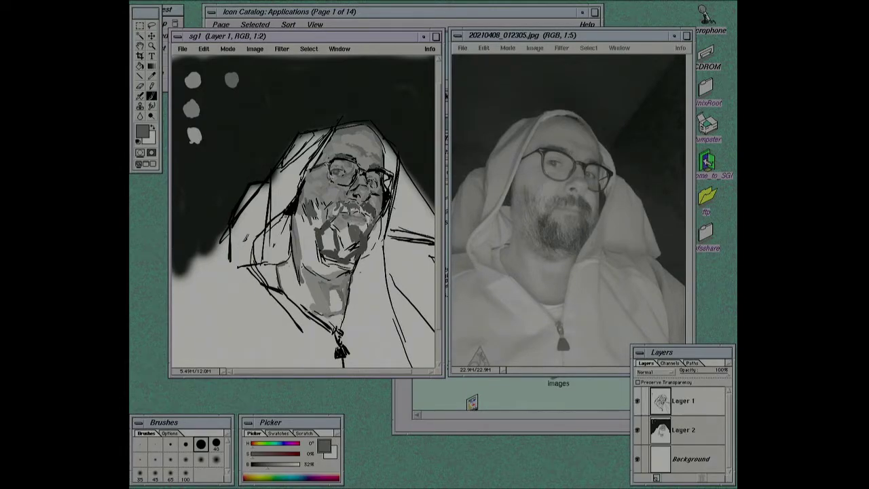
left_click_drag(334, 231, 329, 243)
left_click(339, 215, "alt")
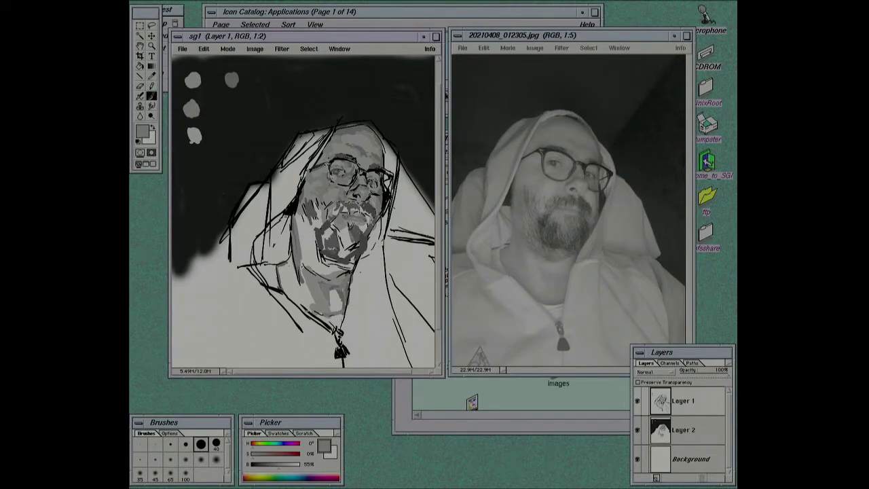
left_click_drag(353, 233, 364, 226)
- Pick a darker grey for the beard and set its brightness to 45%
left_click(365, 224, "alt")
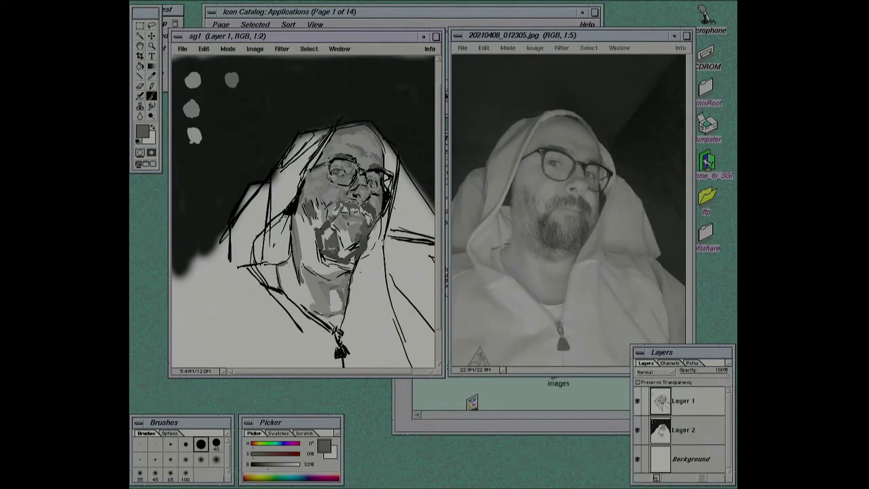
left_click(151, 76)
left_click(231, 80)
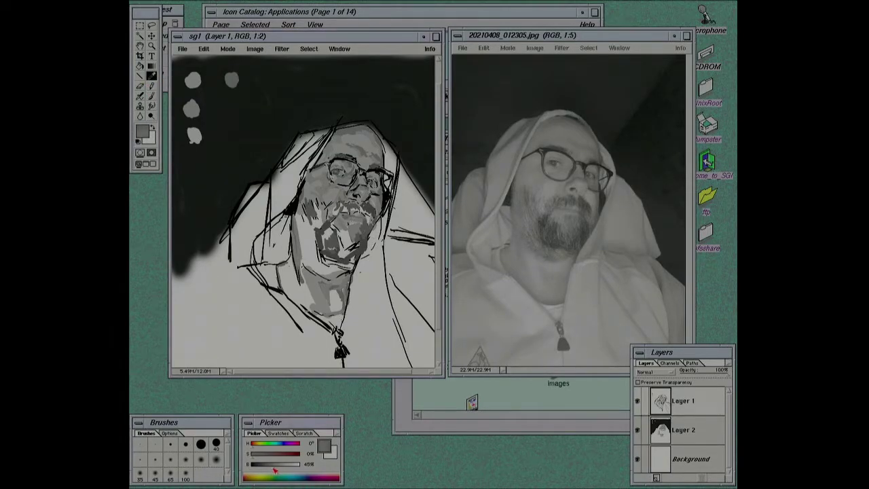
left_click_drag(272, 470, 278, 469)
- Sample a grey from the reference photo and paint small light strokes near the mouth and beard
left_click(595, 215)
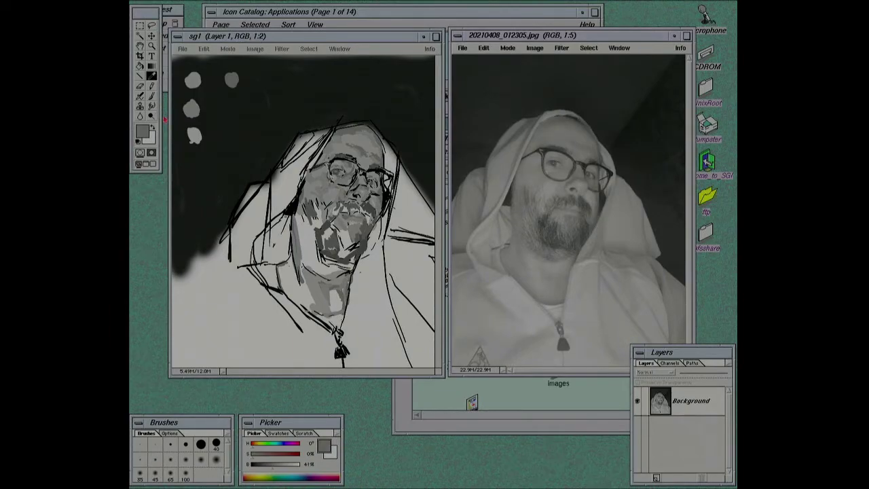
left_click(186, 148)
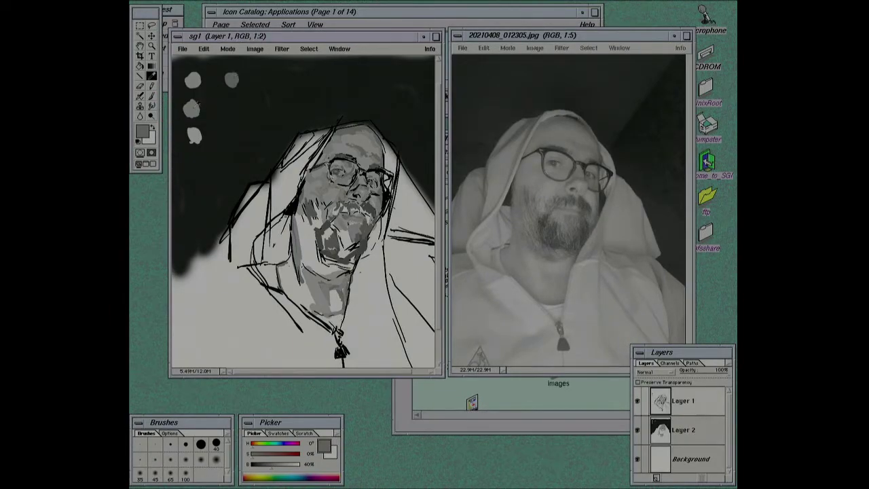
key("b")
left_click_drag(381, 208, 369, 224)
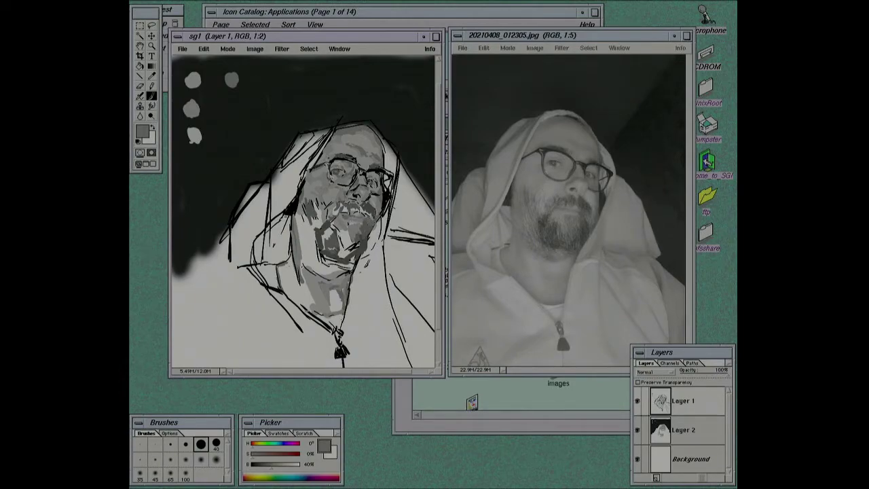
left_click(153, 80, "alt")
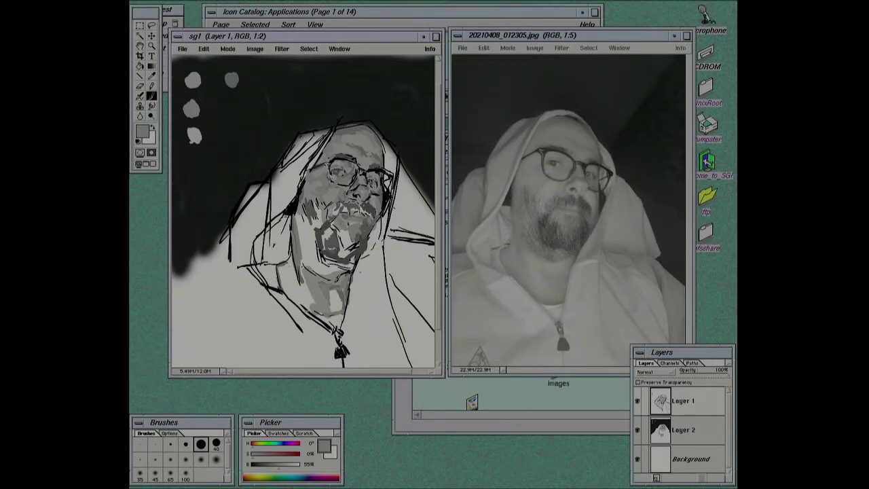
left_click(152, 77, "alt")
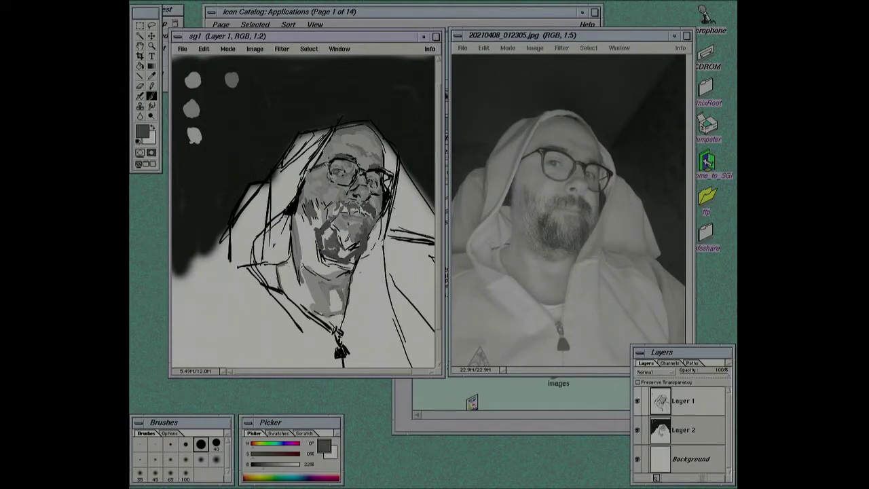
- Sample a light grey from the drawing and add light-grey strokes around the mouth and beard
left_click(153, 78)
left_click(344, 222)
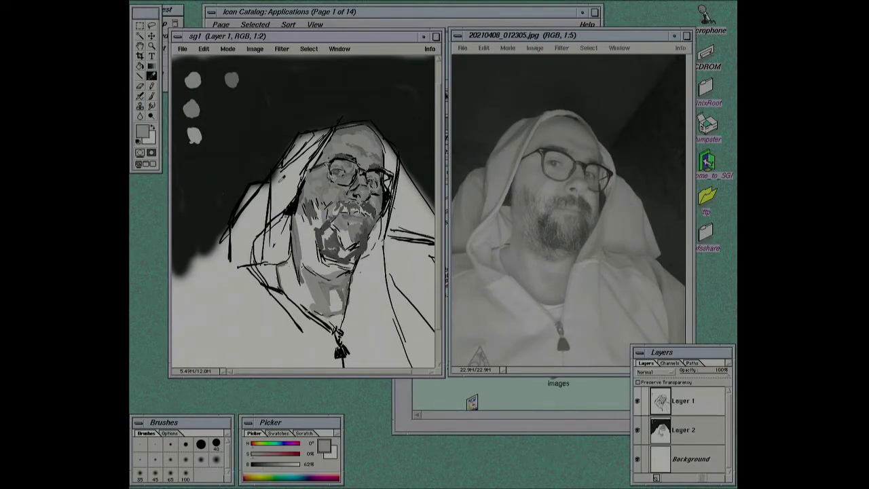
key("b")
left_click_drag(336, 223, 334, 206)
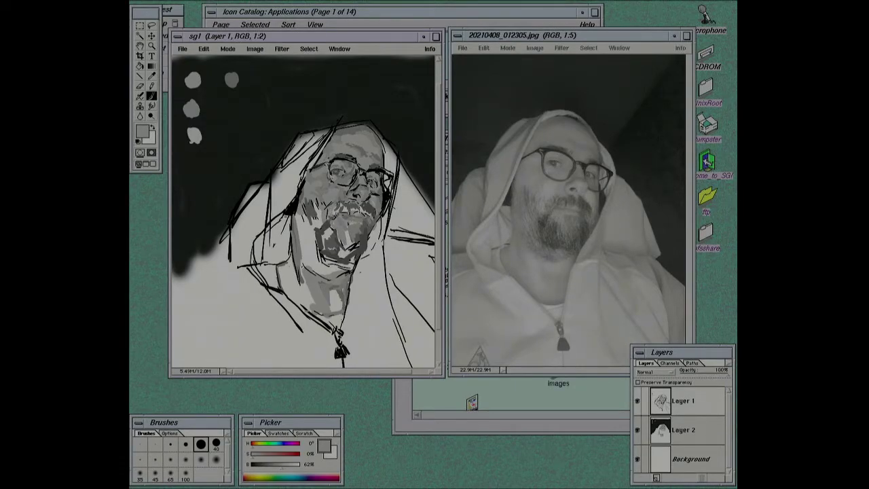
- Sample a darker grey from the portrait and paint it over the moustache
key("i")
left_click(335, 210)
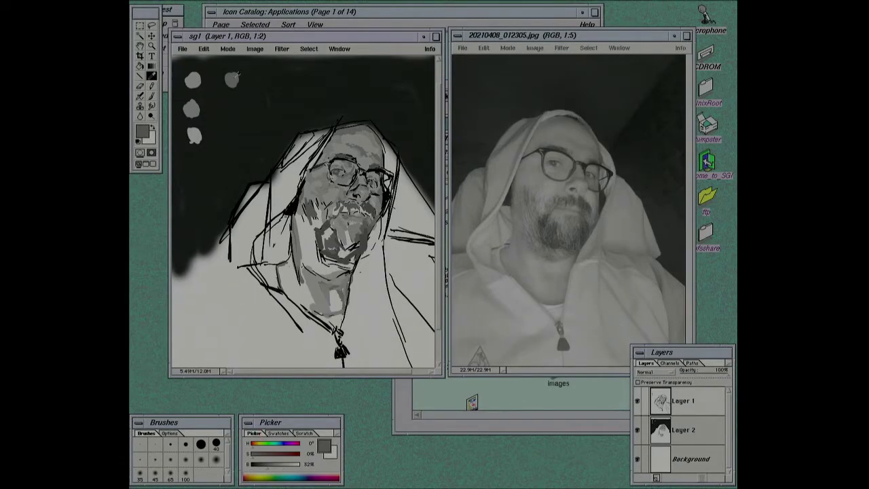
left_click(230, 100)
key("b")
left_click_drag(357, 208, 349, 204)
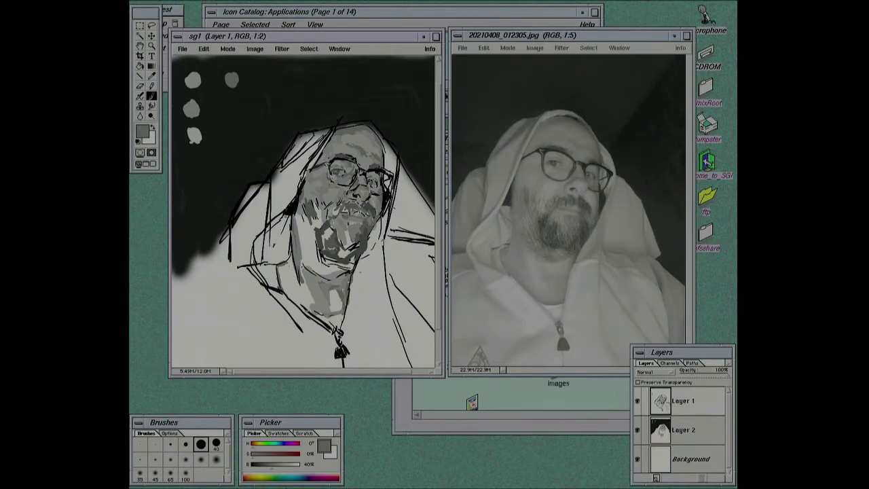
left_click(153, 76)
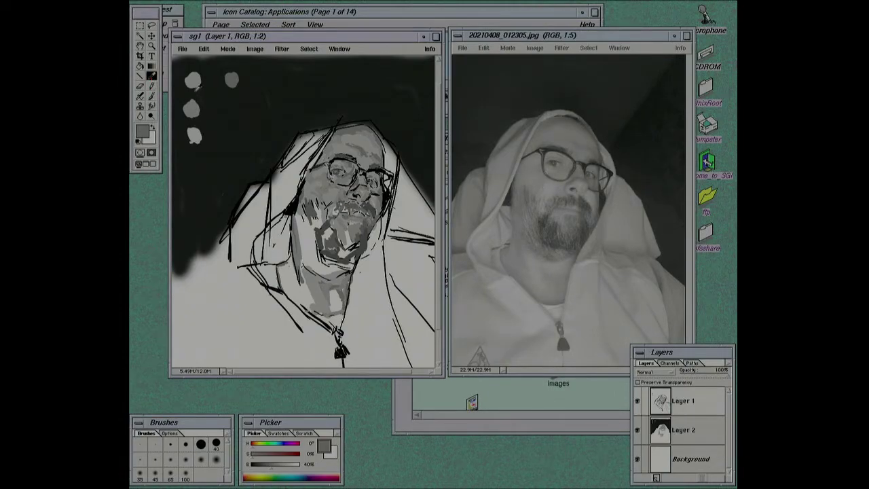
left_click(152, 96)
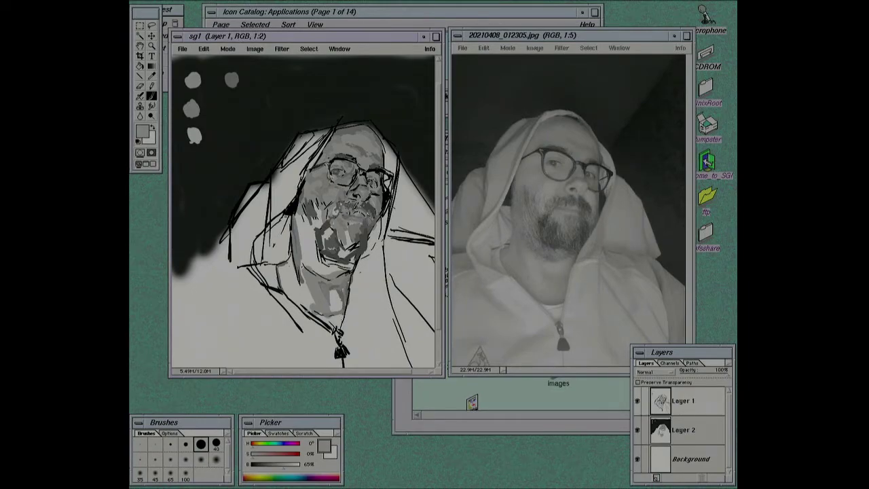
- Check the Edit menu, then sample a 40% grey from the face with the Eyedropper
left_click(204, 49)
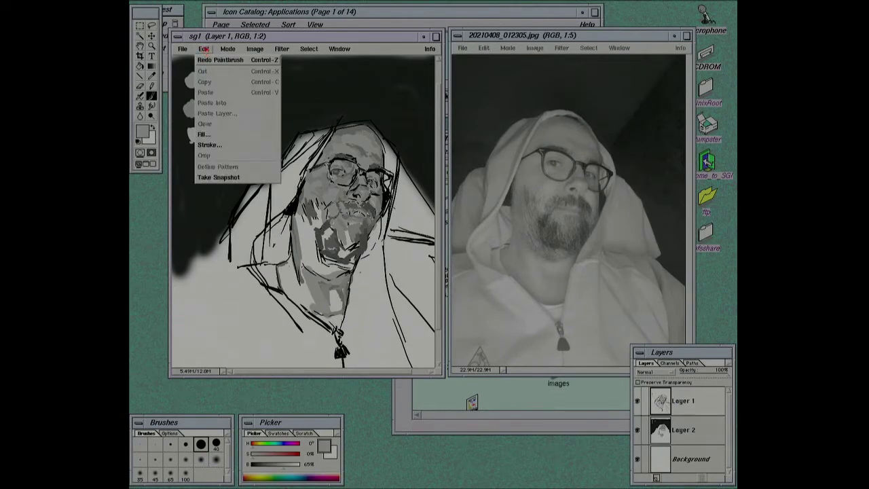
left_click(233, 93)
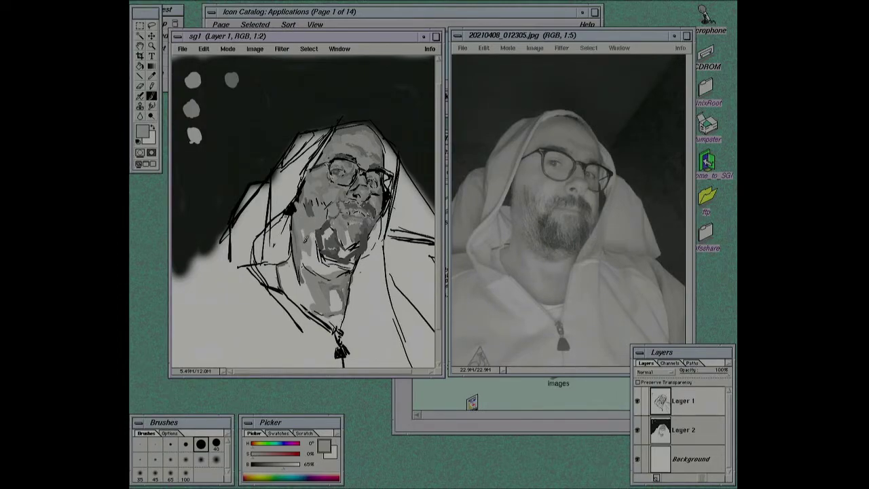
left_click(151, 84)
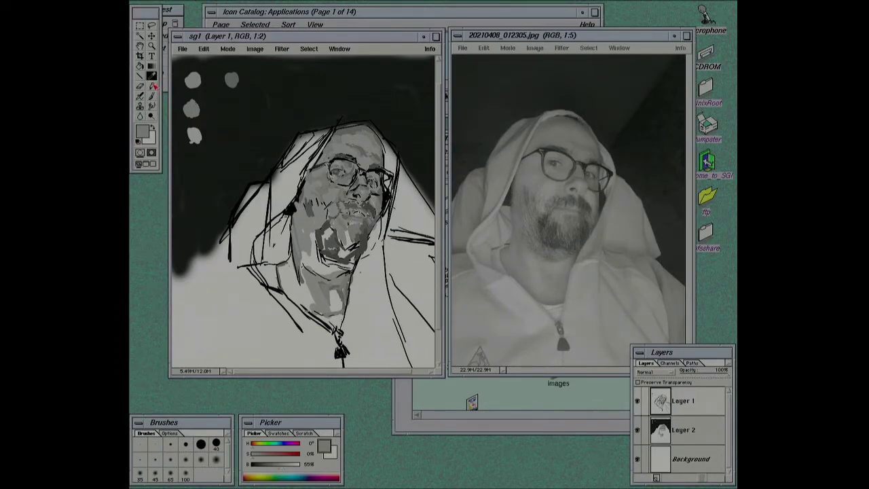
left_click(152, 96)
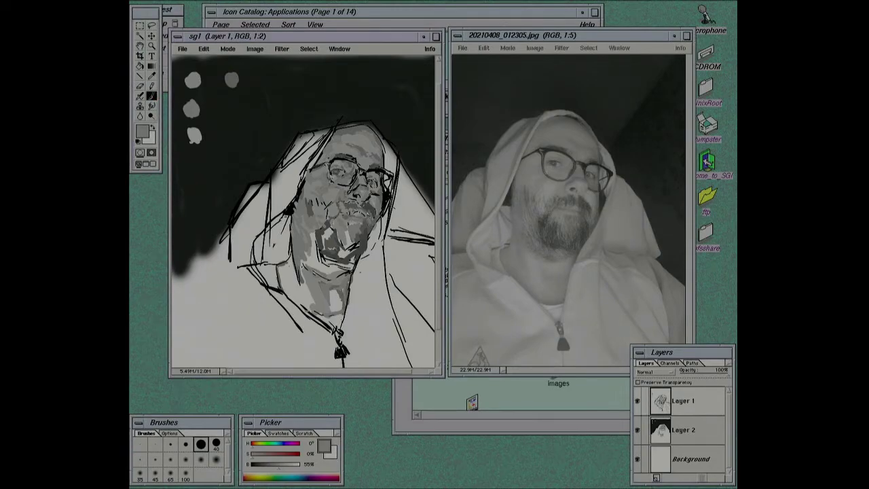
left_click(354, 188, "alt")
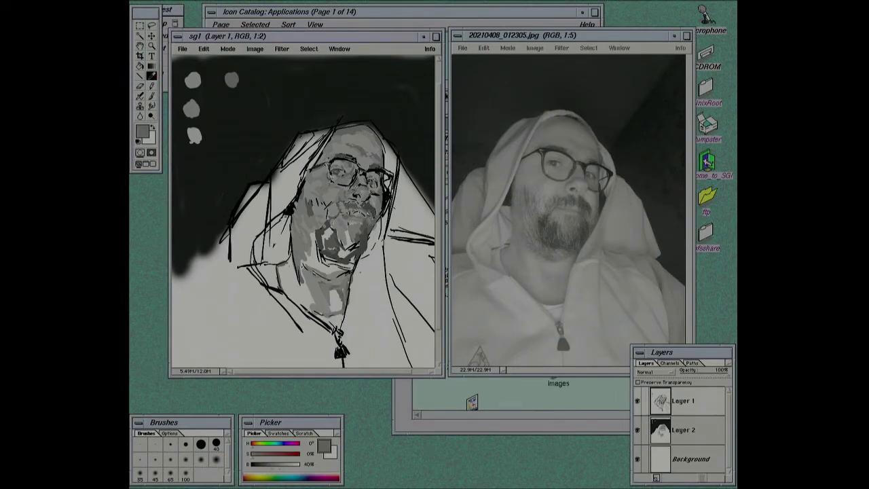
left_click(354, 186, "alt")
left_click(152, 96)
left_click(354, 184, "alt")
- Sample a lighter 65% grey, then a darker 40% grey, and choose a small brush size
key("g")
left_click(192, 80, "alt")
key("b")
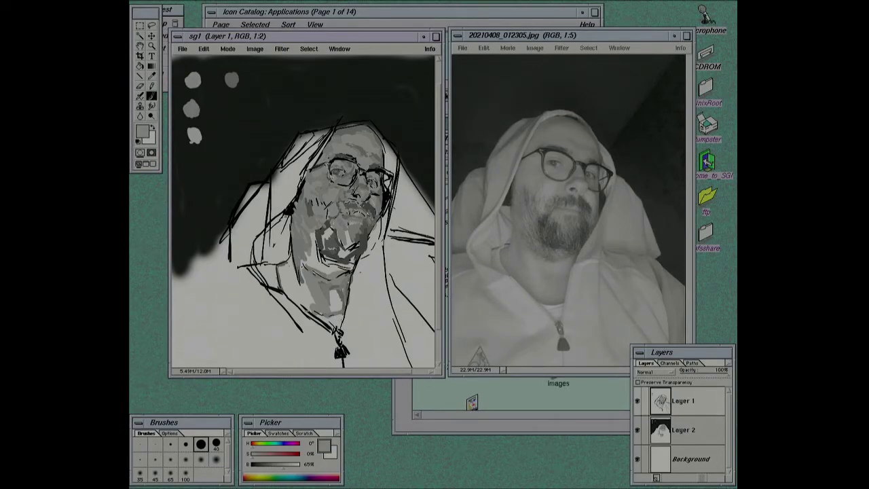
left_click(332, 223, "alt")
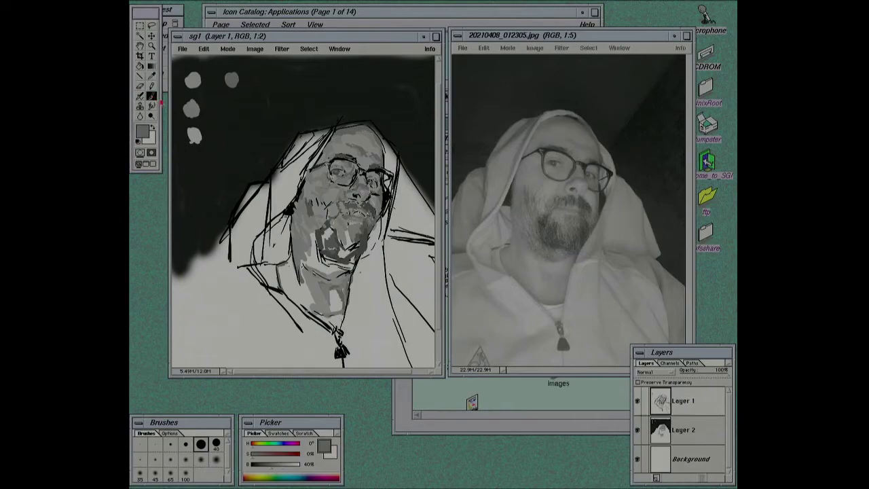
left_click(184, 445)
- Sample a 55% grey from the portrait for the face shading
left_click(155, 76)
left_click(333, 192)
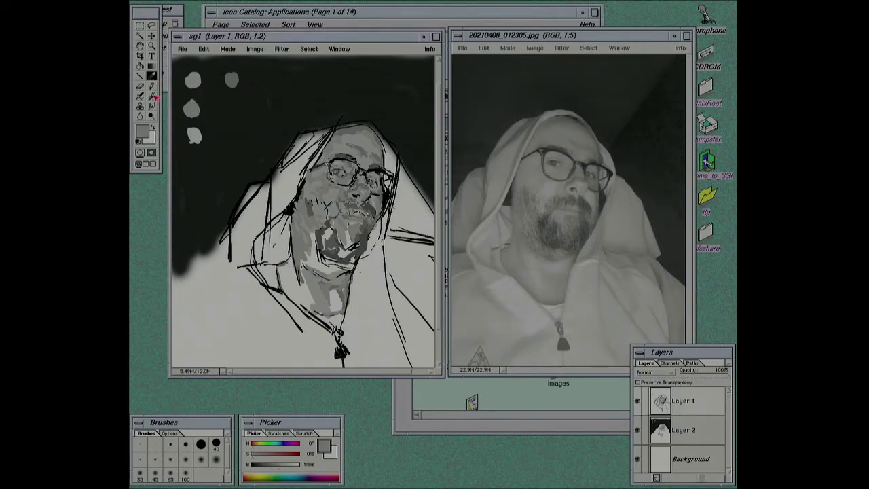
key("b")
key("i")
left_click(152, 97)
left_click(637, 430)
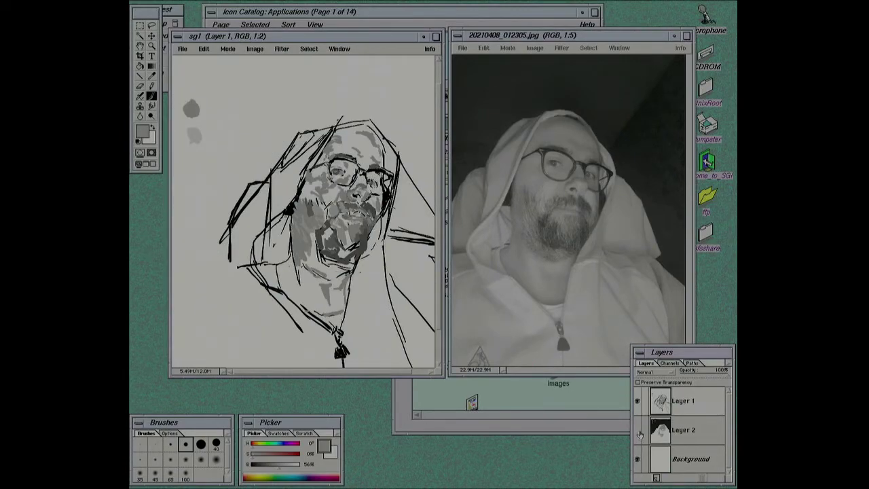
left_click(637, 430)
left_click(637, 401)
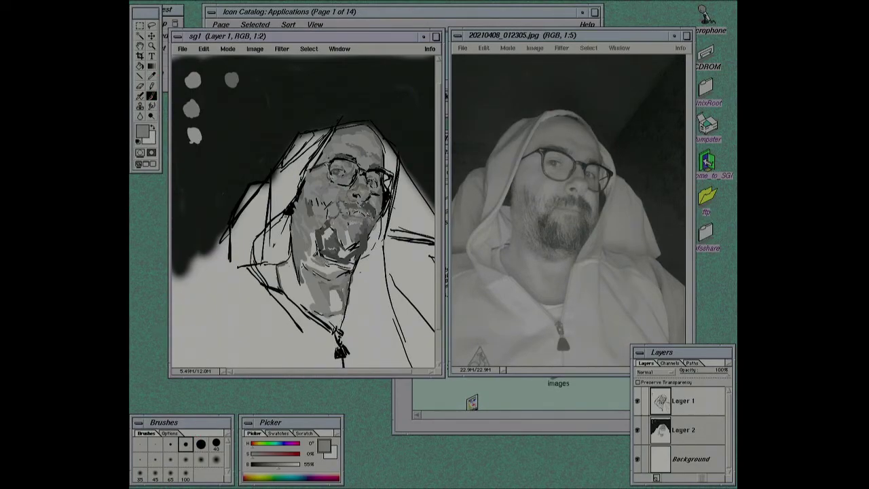
- Paint darker marks on the chin, enlarge the brush one size, and sample a lighter 65% grey
left_click_drag(311, 256, 334, 291)
key("bracketright")
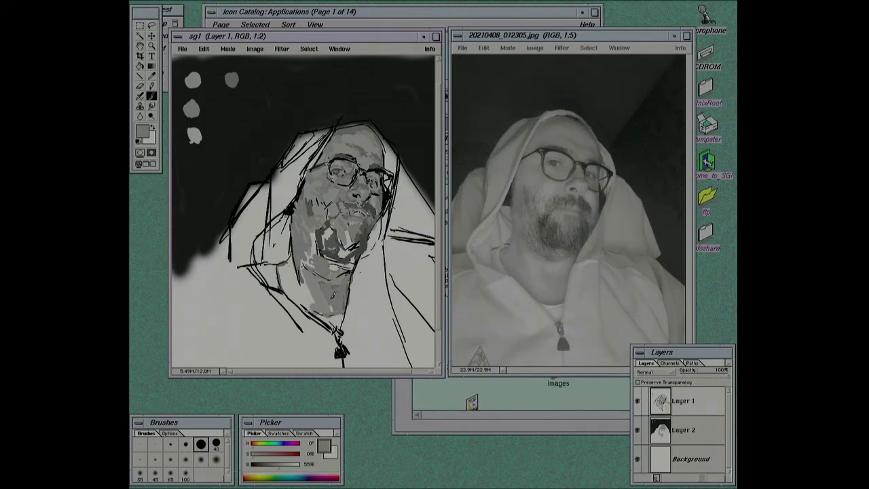
left_click(151, 76)
left_click(327, 279)
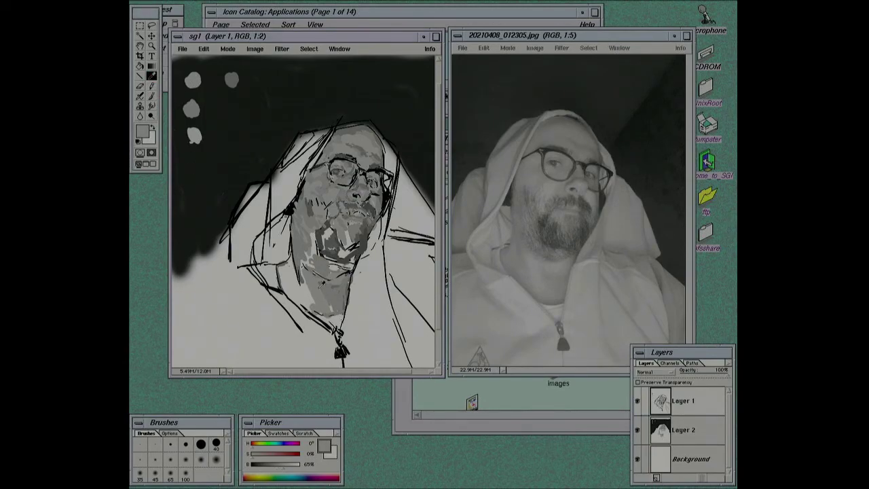
left_click(150, 96)
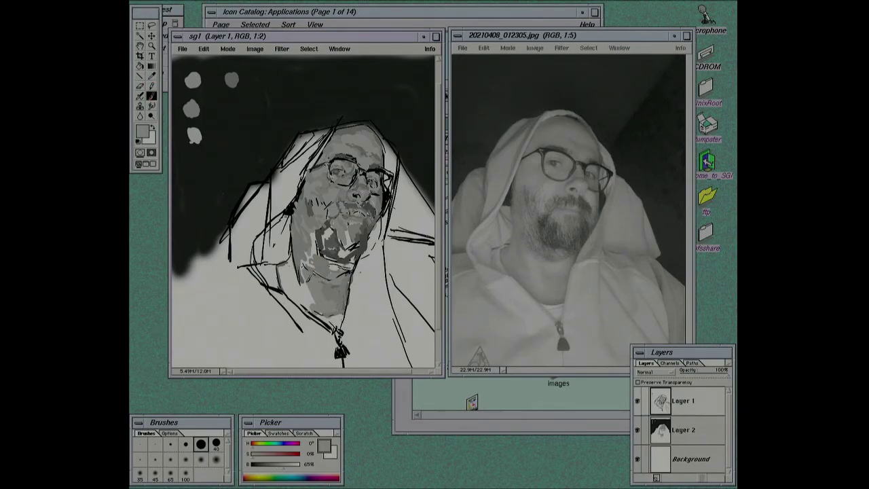